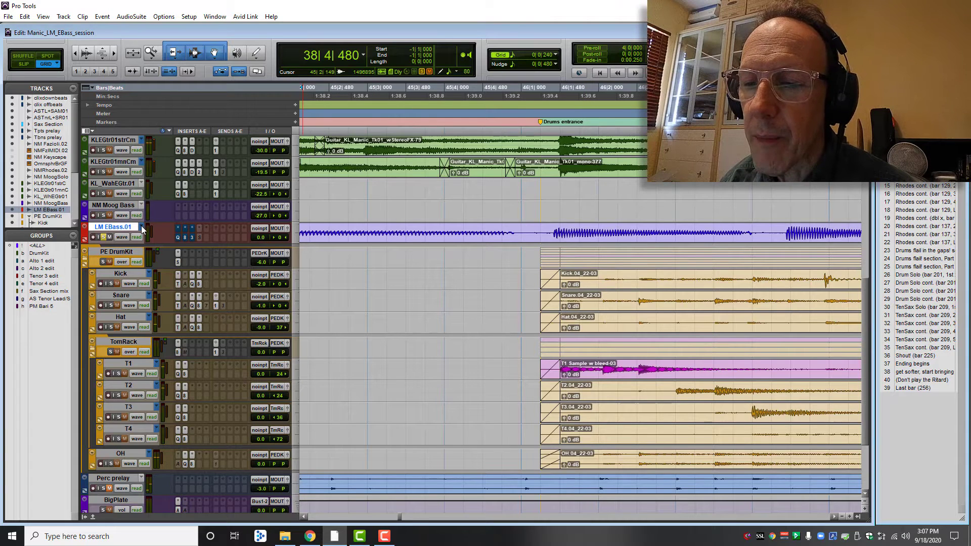
# Take the LM EBass.01 track out of solo and audition this bass take with the rest of the mix.
pyautogui.click(103, 238)
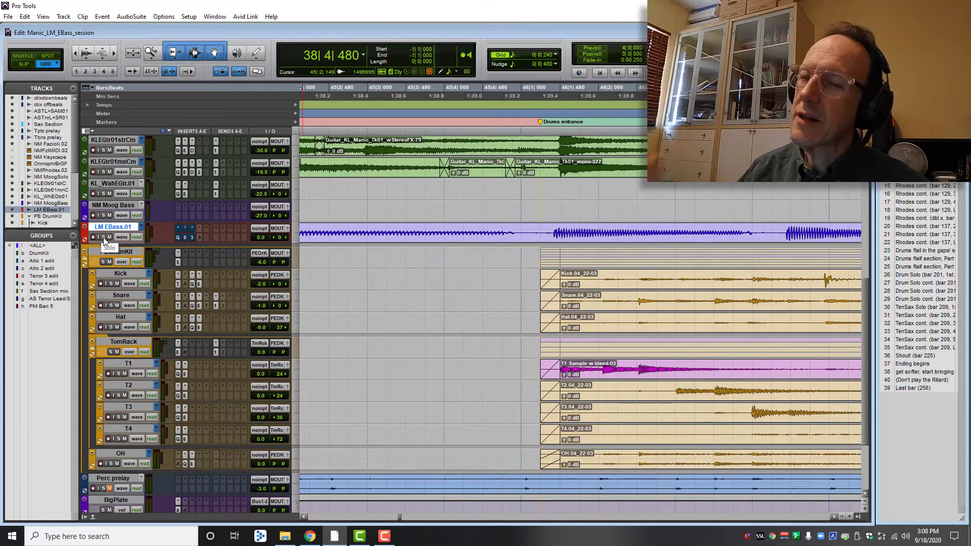
pyautogui.press('space')
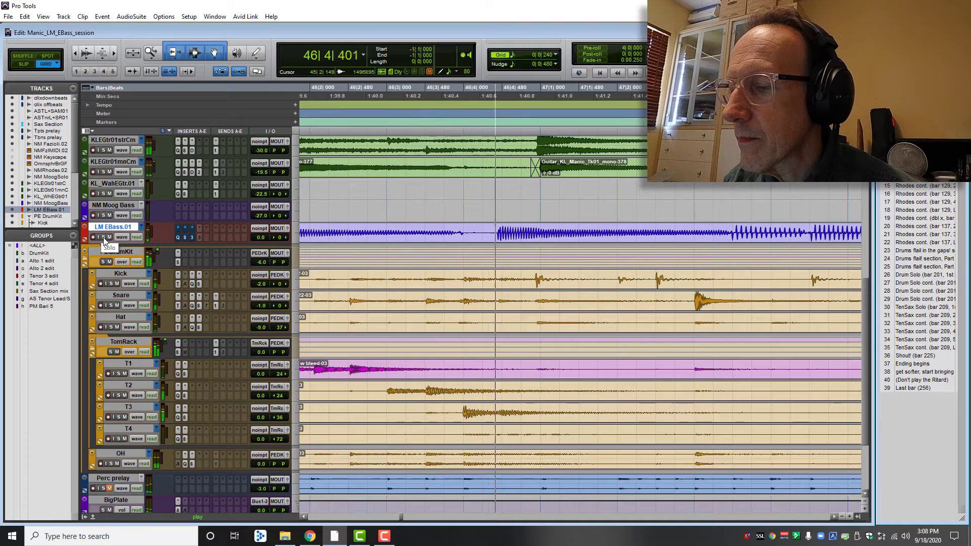
pyautogui.press('space')
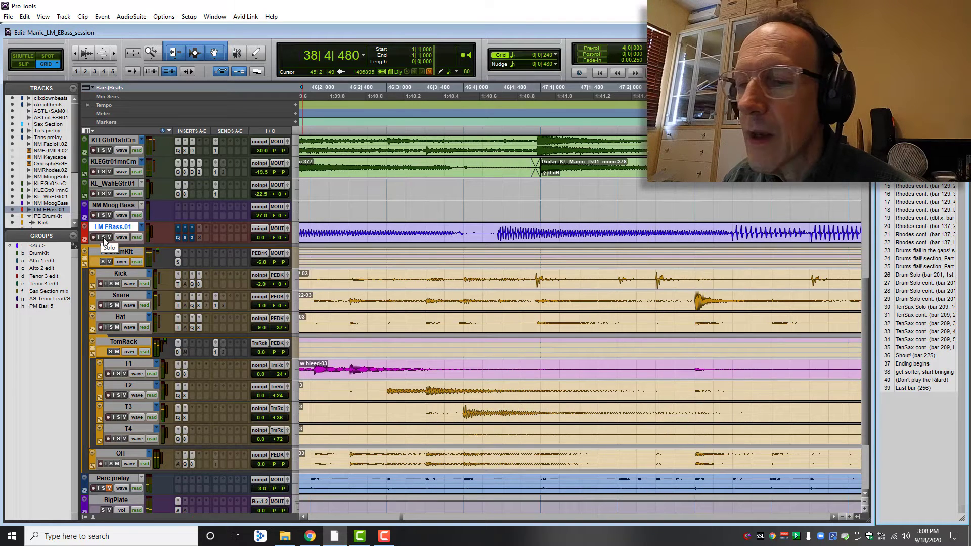
# Switch the electric bass track to the LM EBass.02 playlist and play the take through the drums entrance.
pyautogui.click(143, 227)
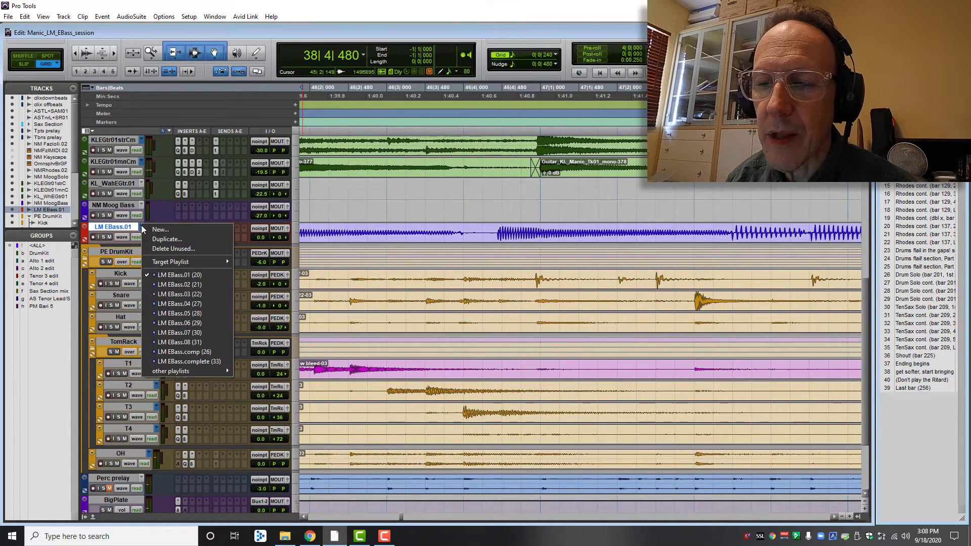
pyautogui.click(174, 287)
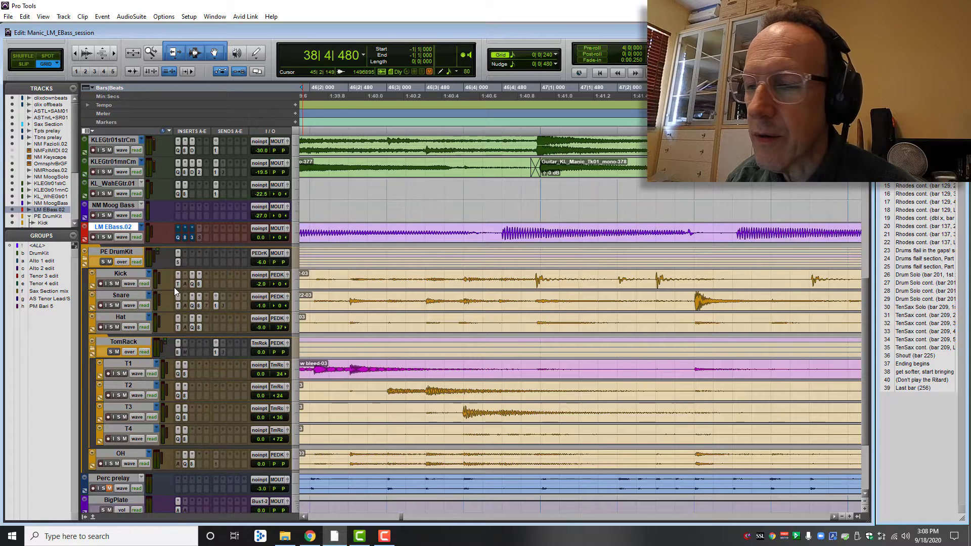
pyautogui.press('space')
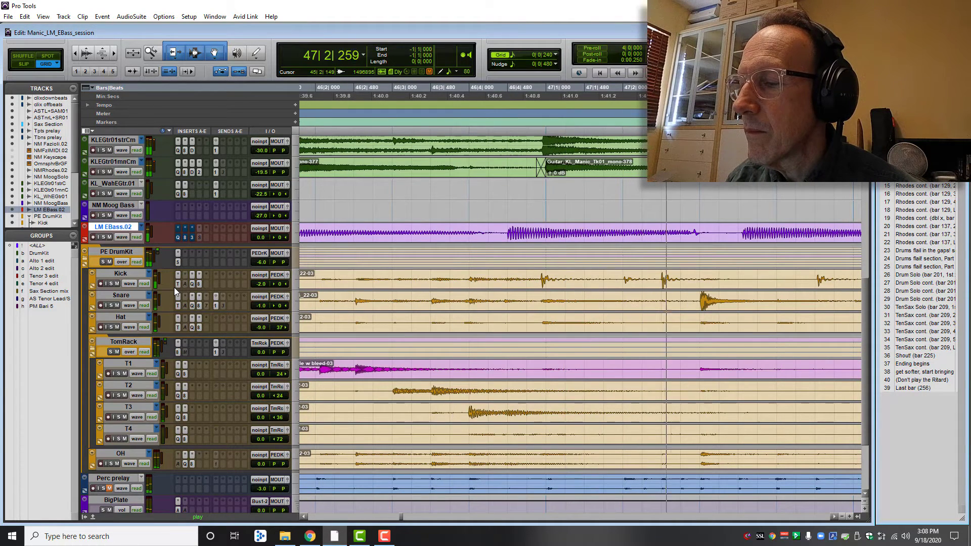
pyautogui.press('space')
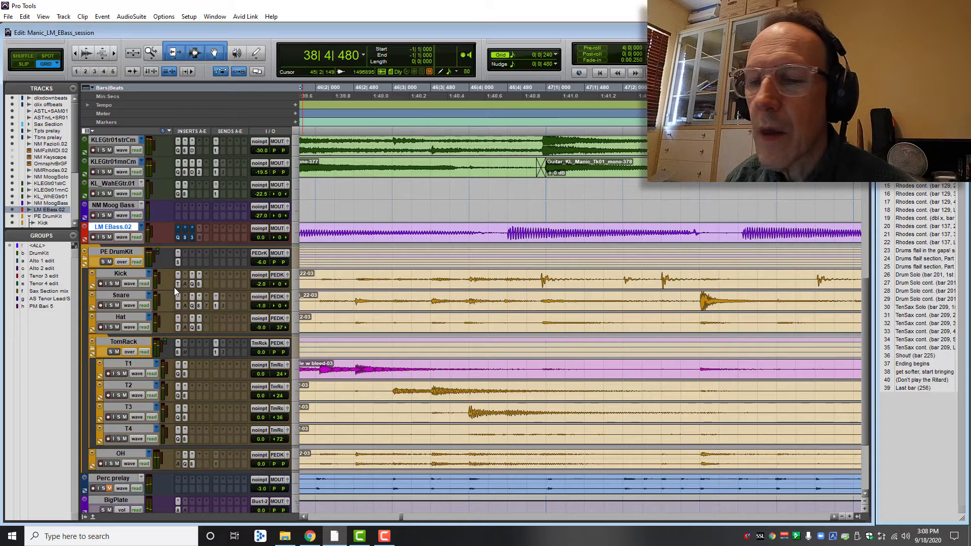
# Switch the electric bass track to the LM EBass.03 playlist and audition the take up to bar 46.
pyautogui.click(144, 228)
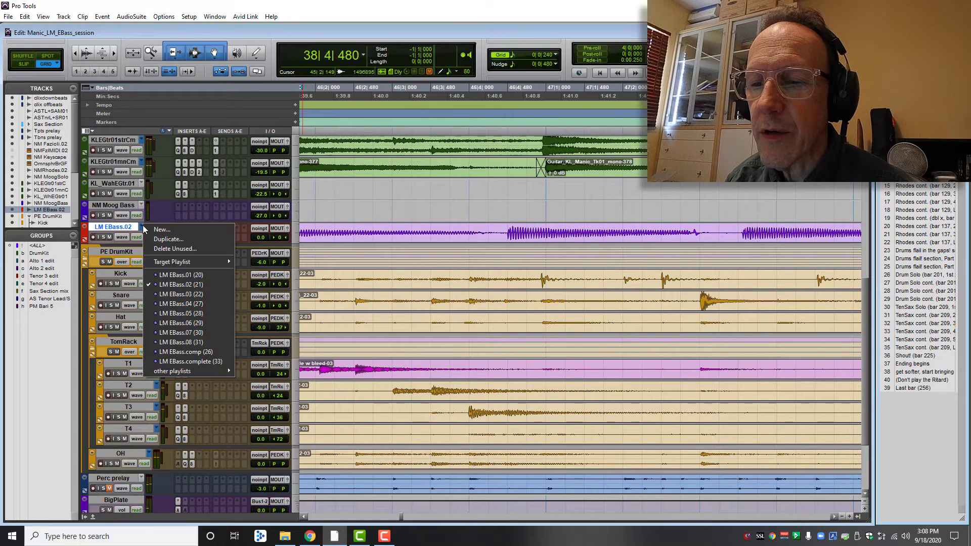
pyautogui.click(162, 294)
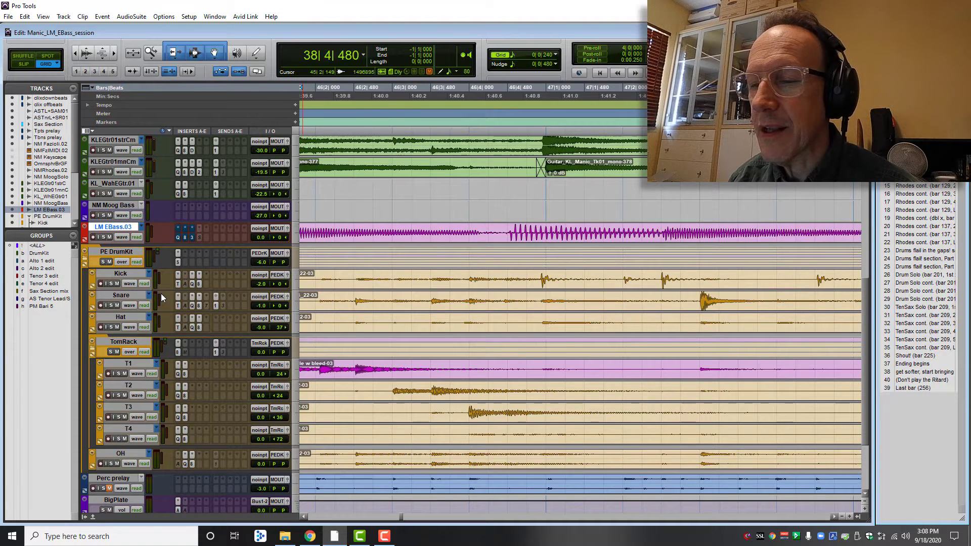
pyautogui.press('space')
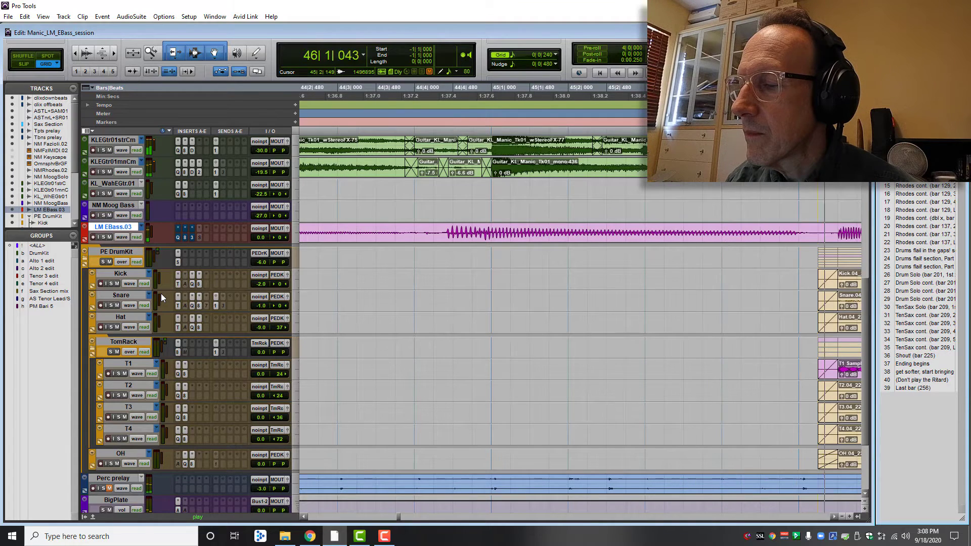
pyautogui.press('space')
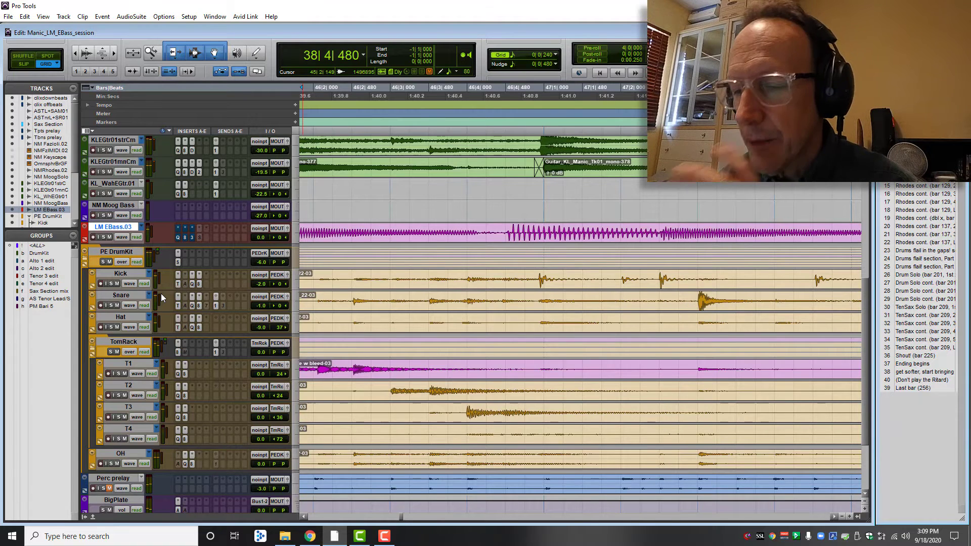
# Show the LM EBass.04 playlist on the electric bass track and return to LM EBass.01.
pyautogui.click(143, 228)
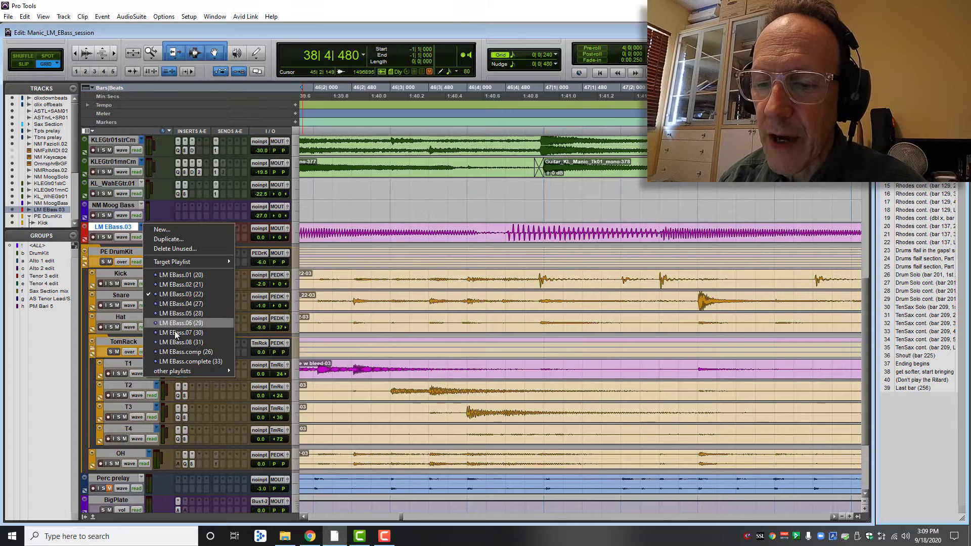
pyautogui.click(182, 304)
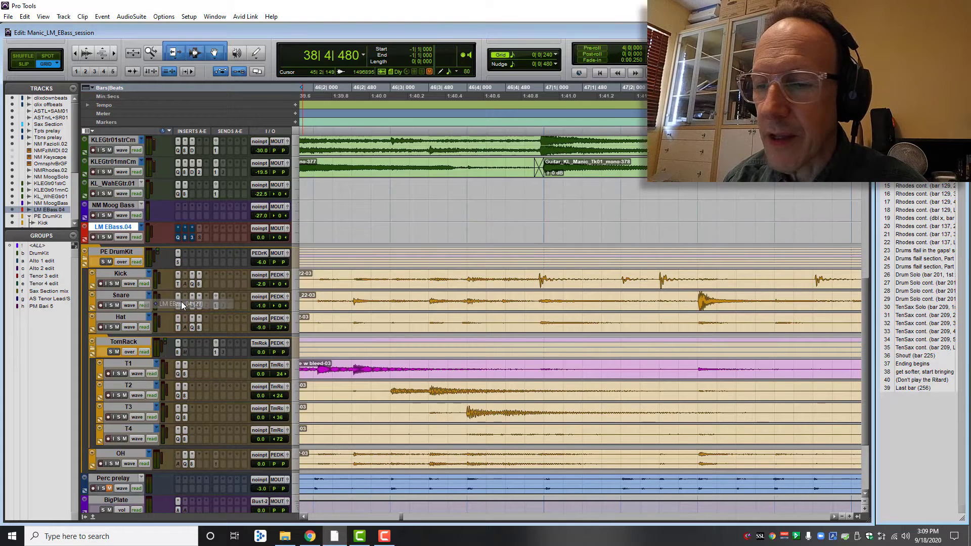
pyautogui.click(143, 229)
pyautogui.click(163, 276)
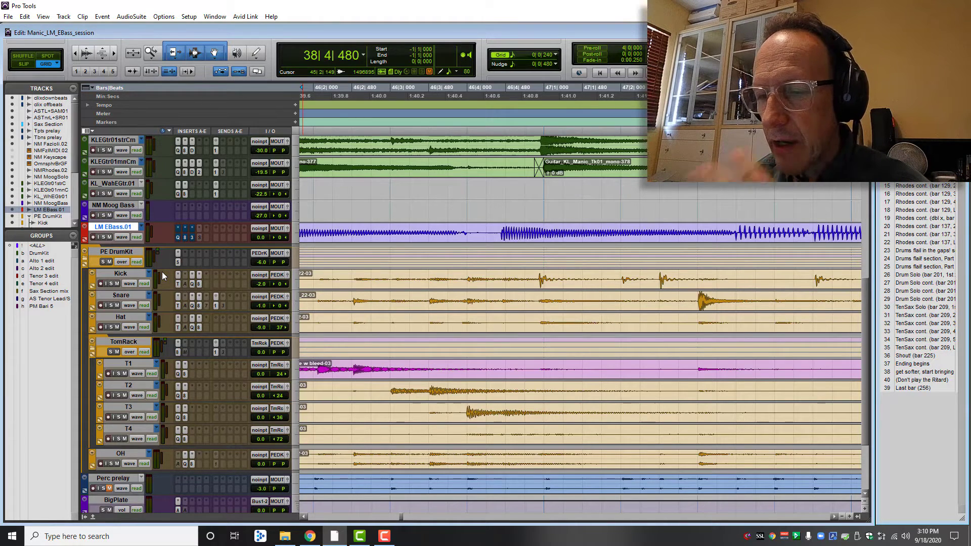
# Switch the electric bass track to LM EBass.02 again and briefly play the opening bars of the bass part.
pyautogui.click(140, 230)
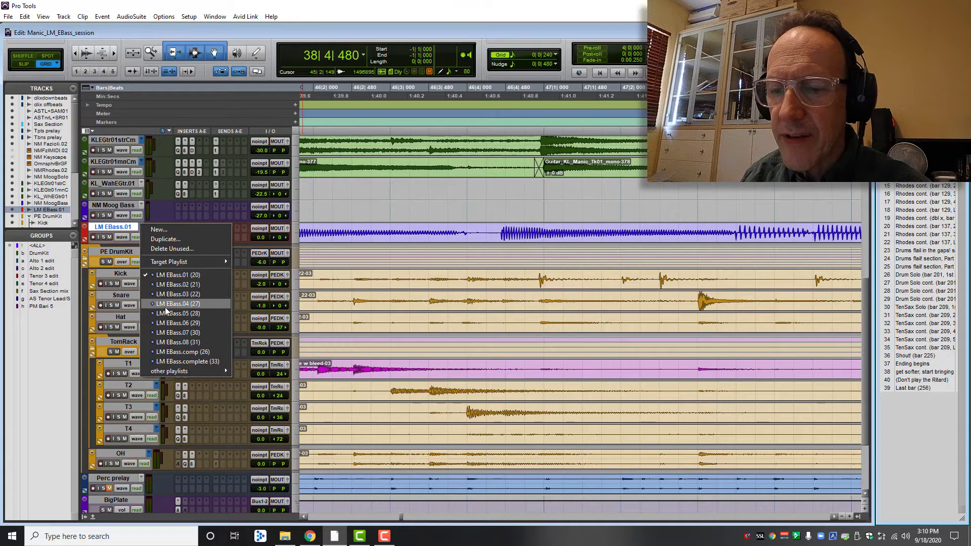
pyautogui.click(164, 285)
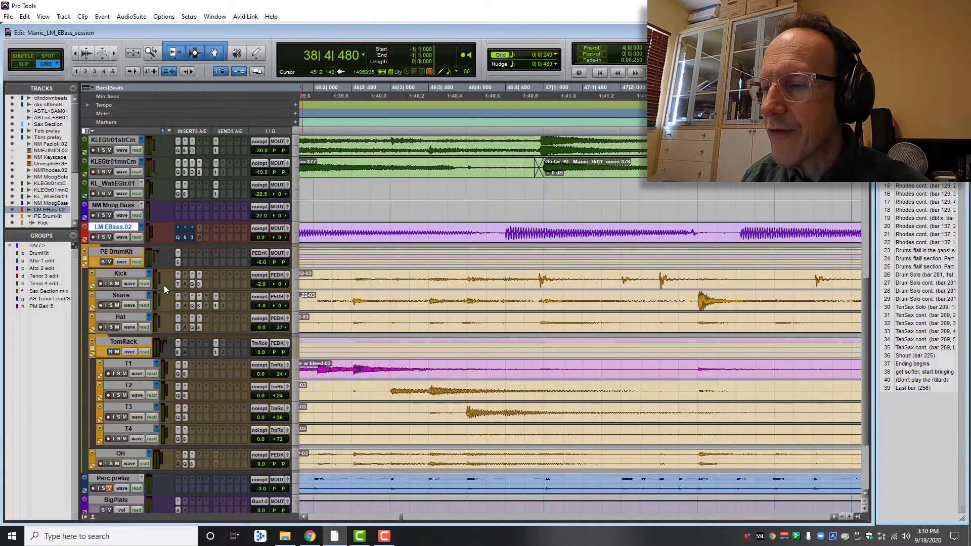
pyautogui.press('space')
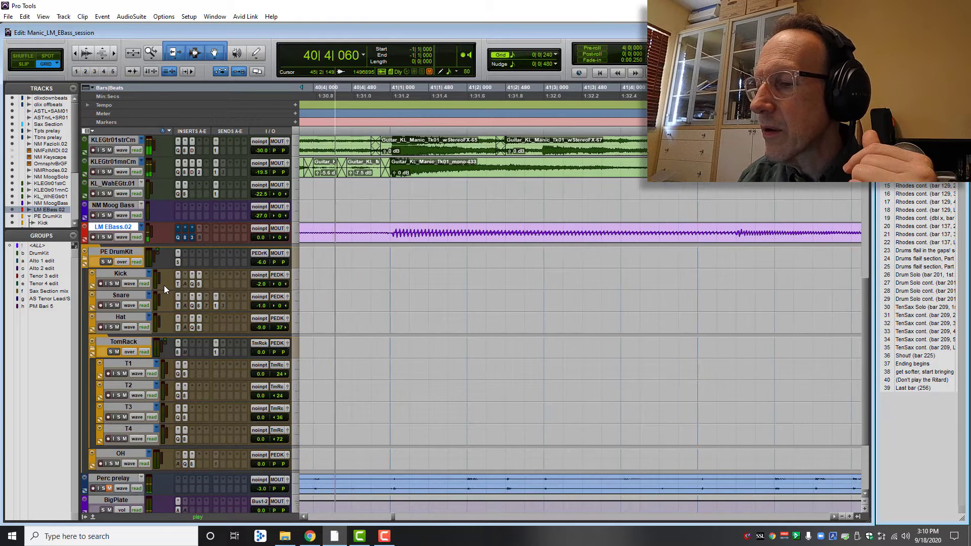
pyautogui.press('space')
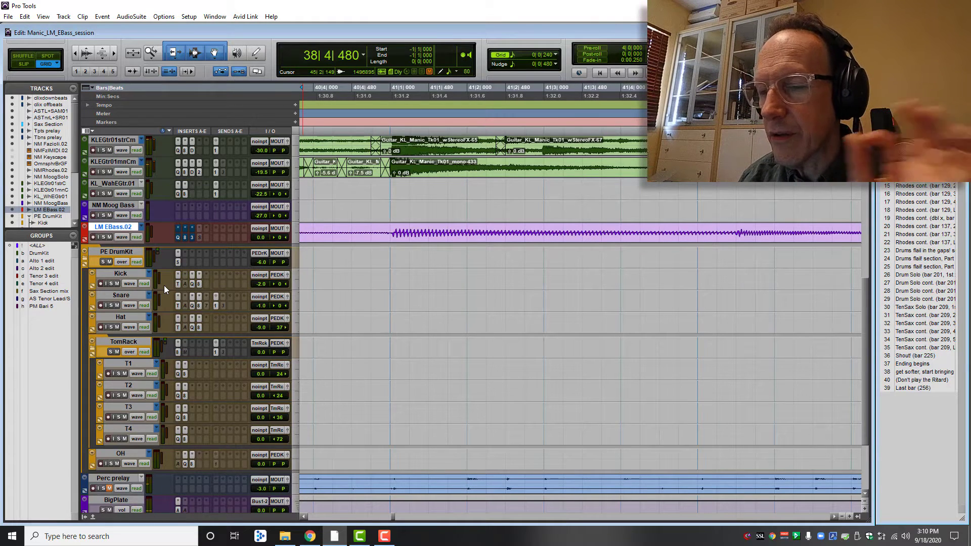
# Return the electric bass track to LM EBass.01 and play its opening bars for comparison.
pyautogui.click(141, 227)
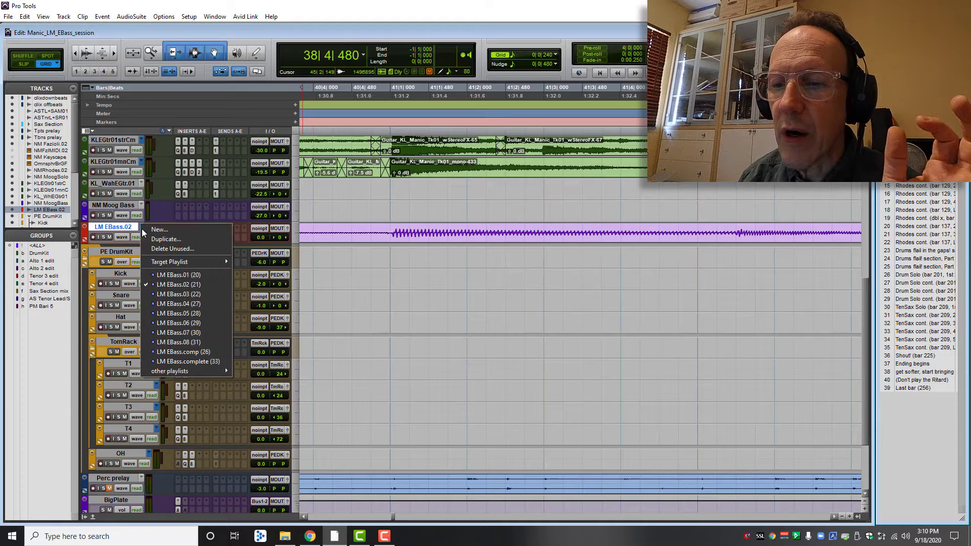
pyautogui.click(154, 275)
pyautogui.press('space')
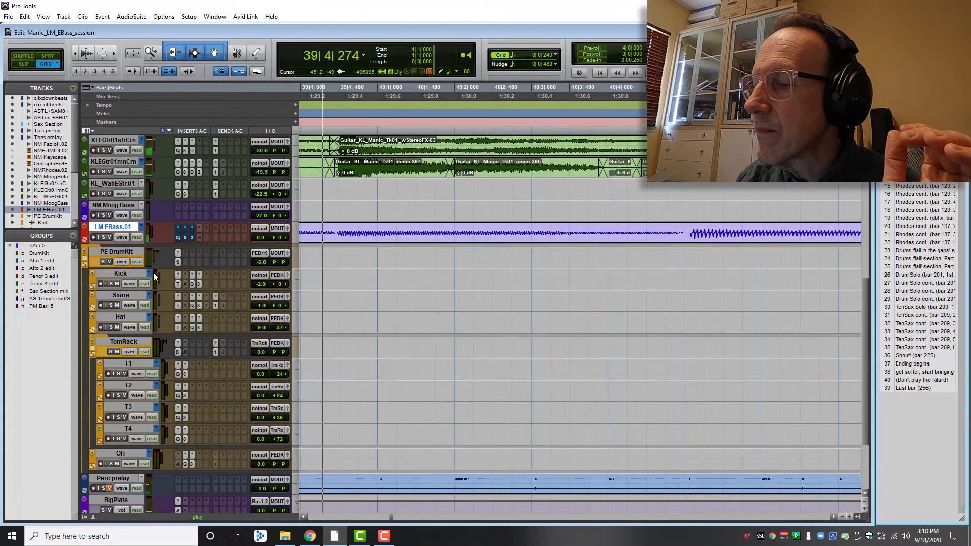
pyautogui.press('space')
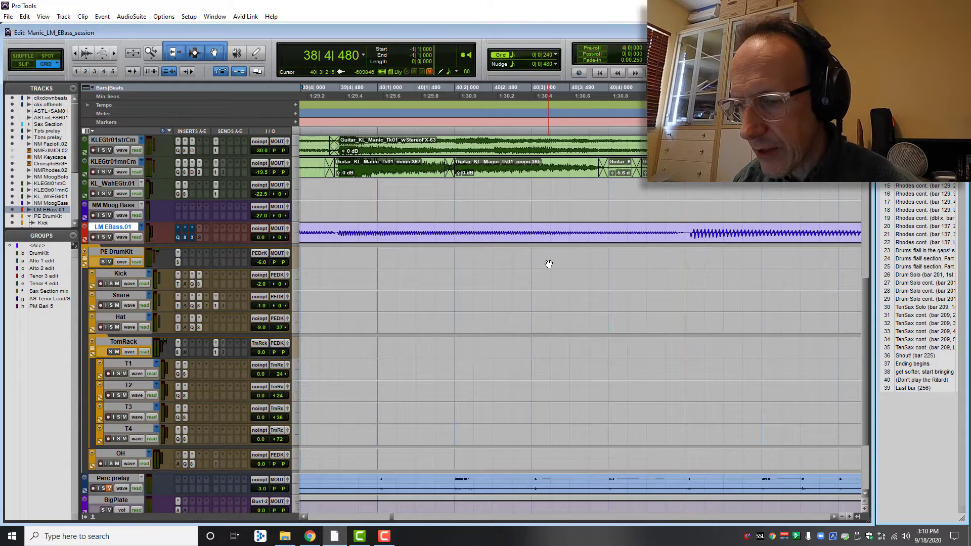
# Switch the electric bass track to the LM EBass.comp playlist and inspect its edited clips up to the Drums entrance marker.
pyautogui.click(142, 227)
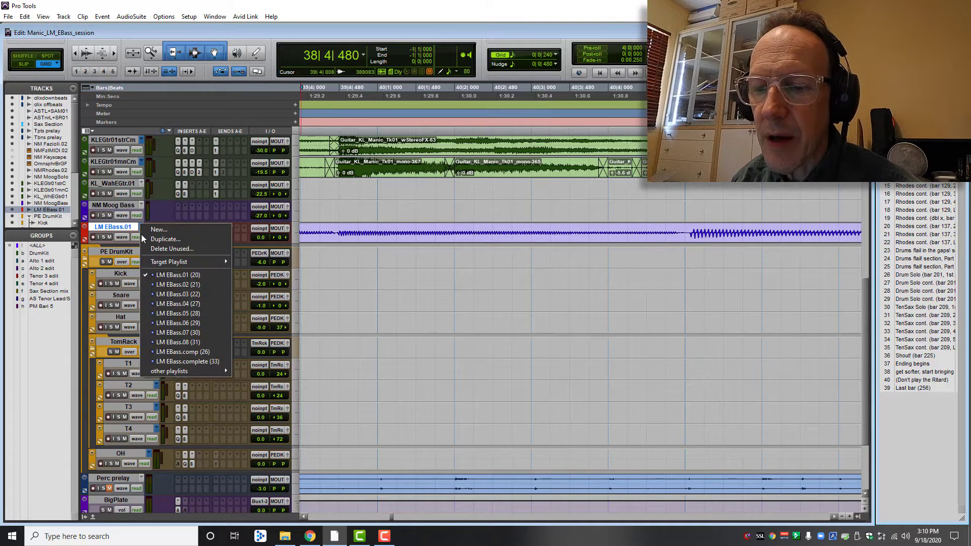
pyautogui.click(180, 352)
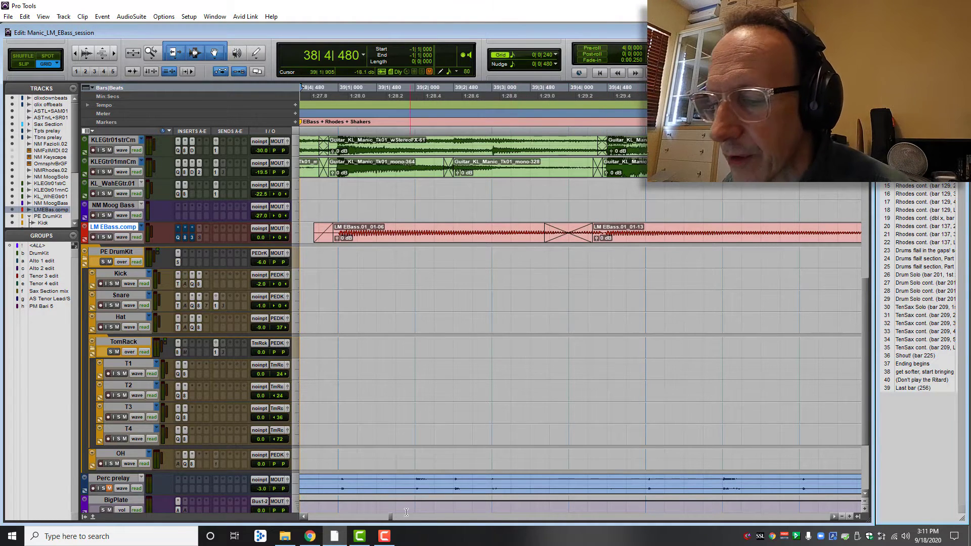
pyautogui.click(832, 518)
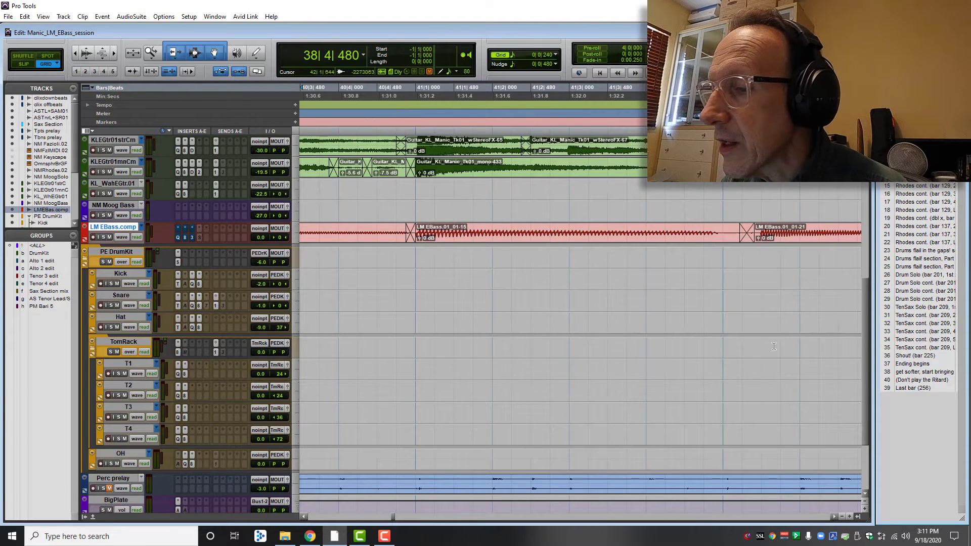
pyautogui.click(823, 517)
pyautogui.click(823, 517)
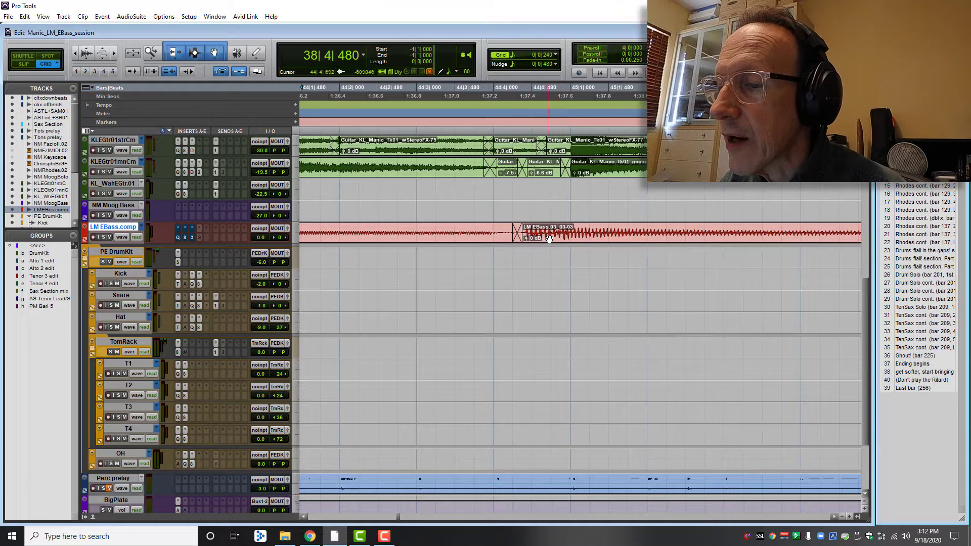
pyautogui.click(811, 517)
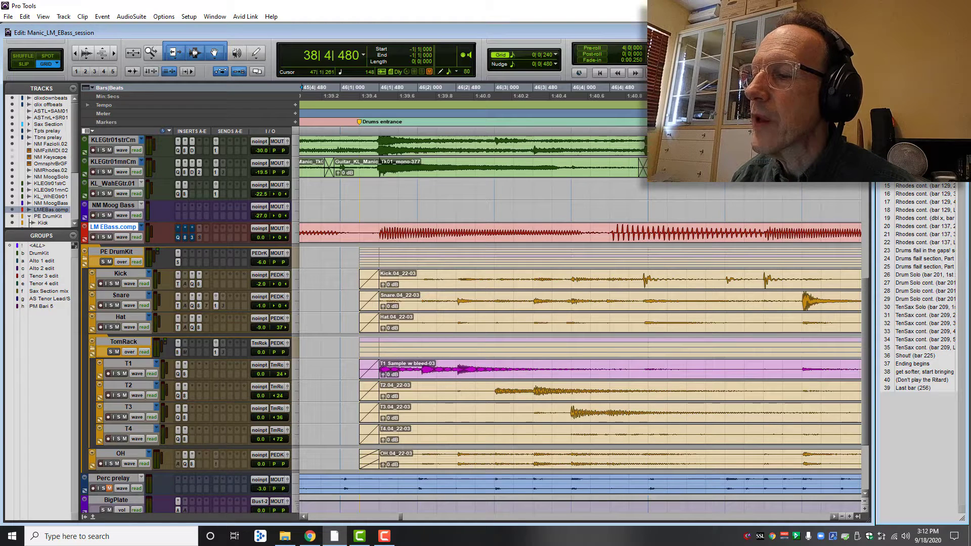
# Play the comped electric bass with the full mix from bar 38 to about bar 56.
pyautogui.press('space')
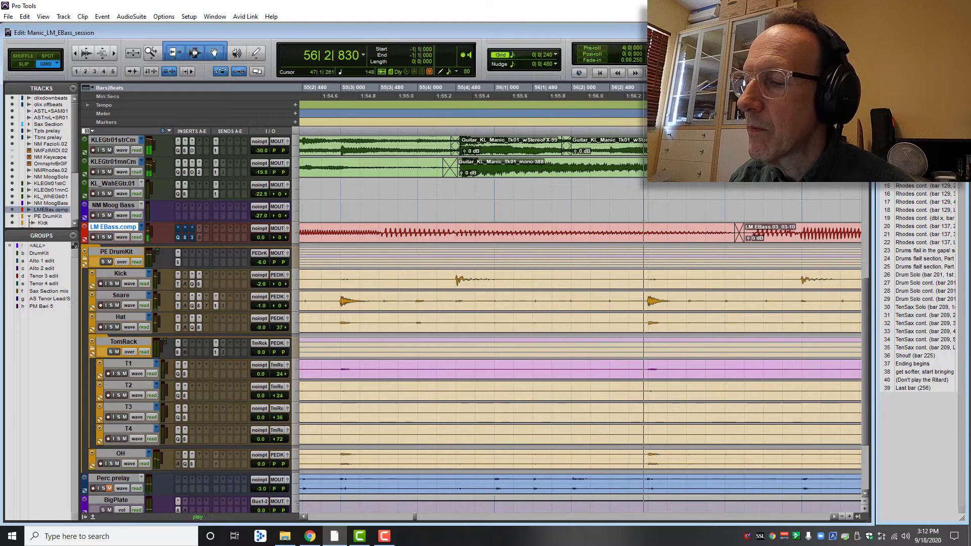
pyautogui.press('space')
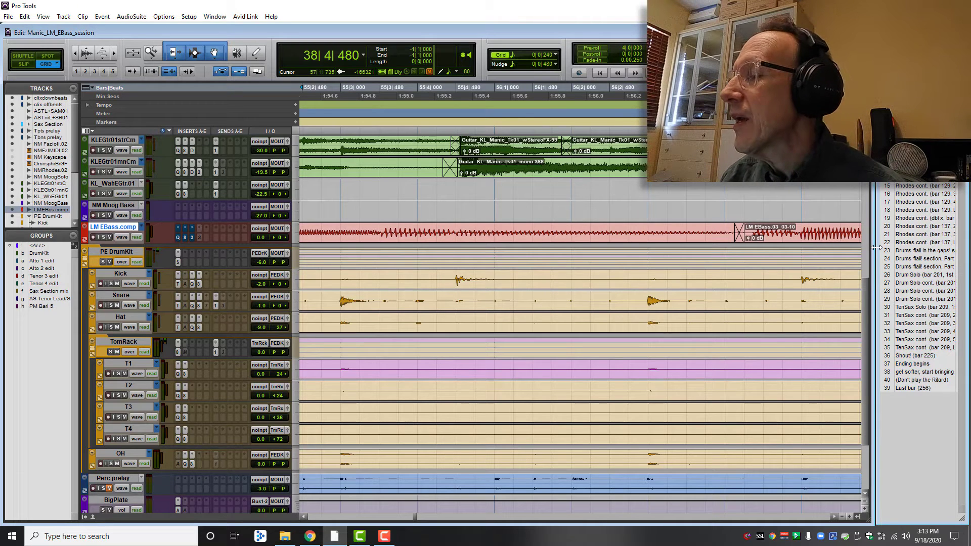
pyautogui.click(918, 150)
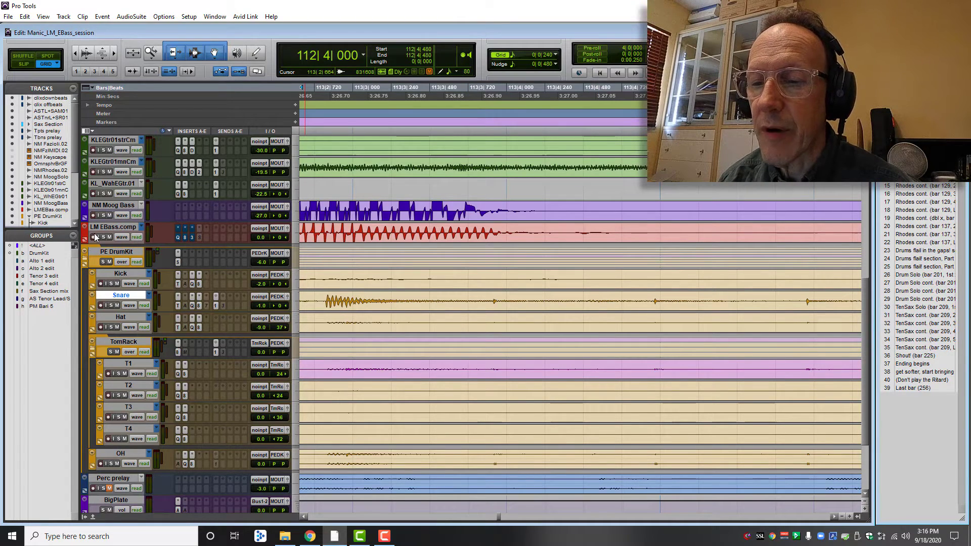
# Open the output fader of the LM EBass.comp track and set its volume to -12 dB.
pyautogui.click(287, 228)
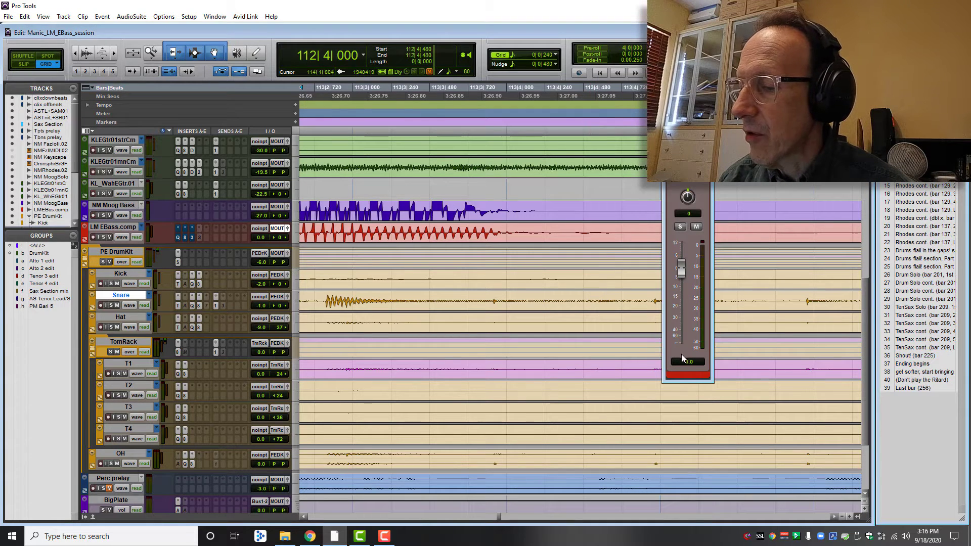
pyautogui.click(687, 362)
pyautogui.write('12')
pyautogui.press('Return')
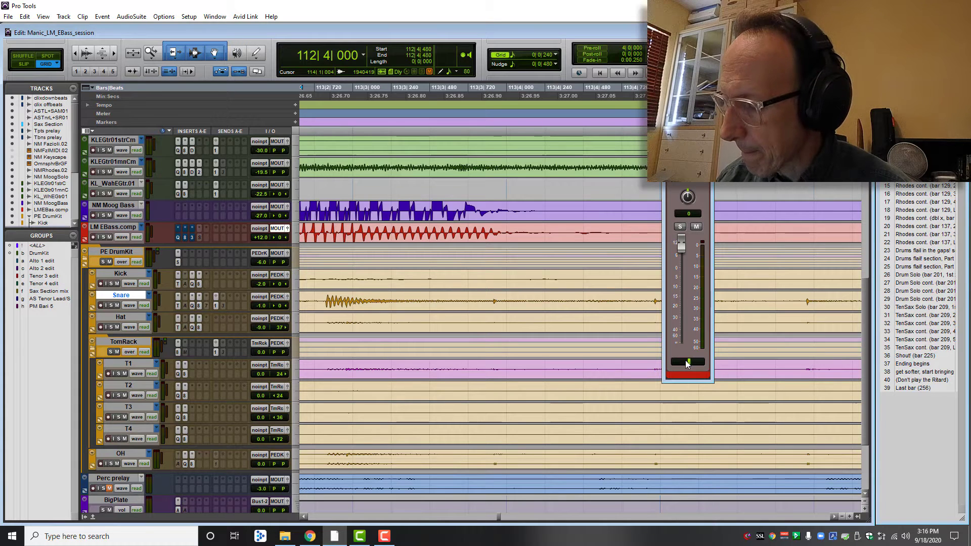
pyautogui.write('-12')
pyautogui.press('Return')
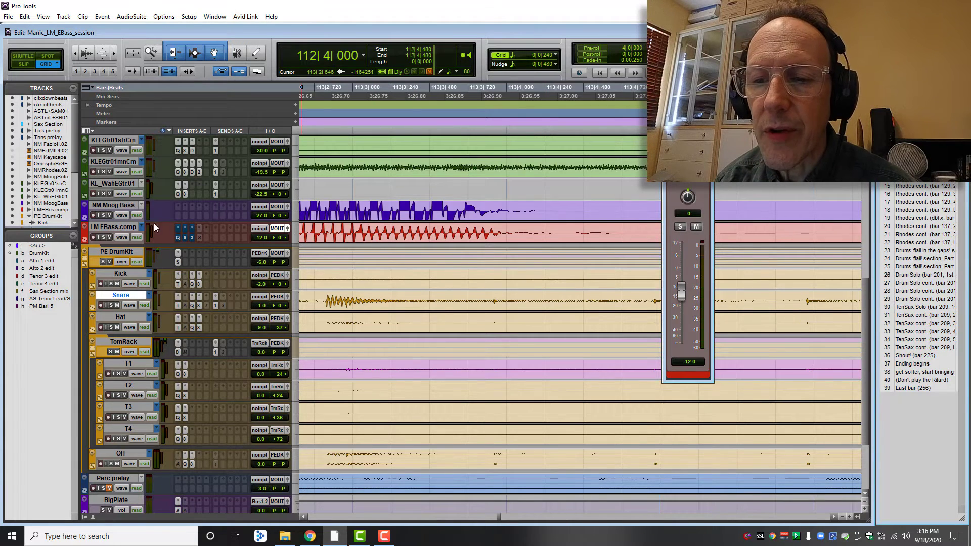
# Solo the LM EBass.comp and NM Moog Bass tracks and audition the two basses together from bar 112.
pyautogui.click(104, 237)
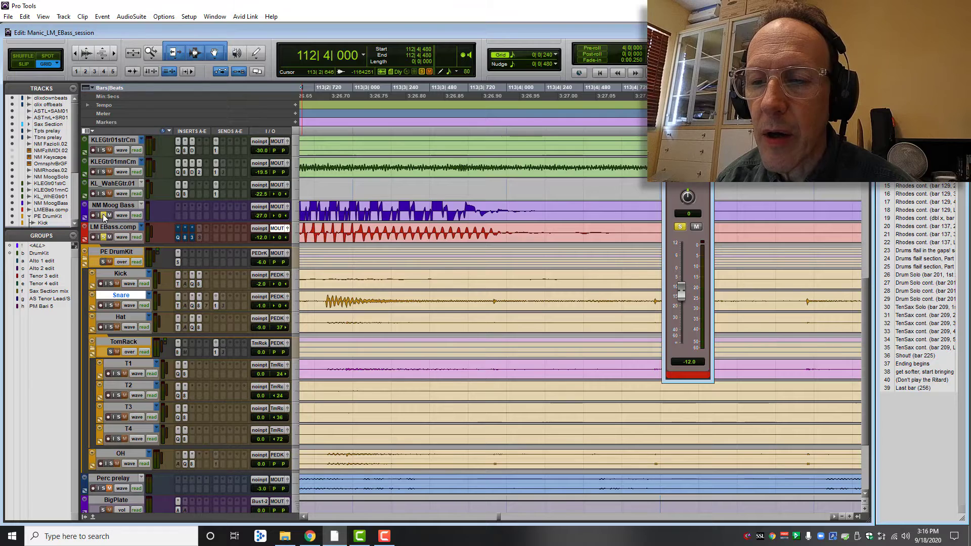
pyautogui.press('space')
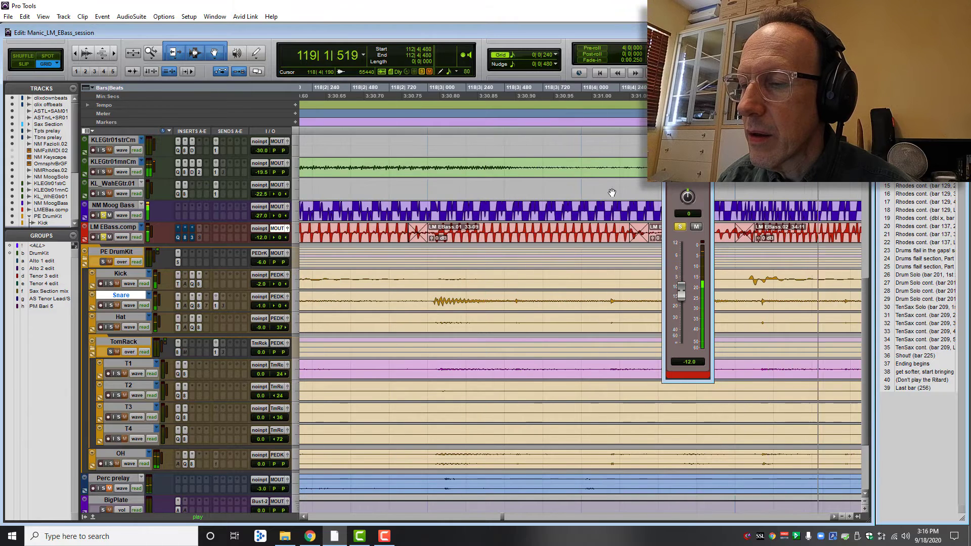
pyautogui.press('space')
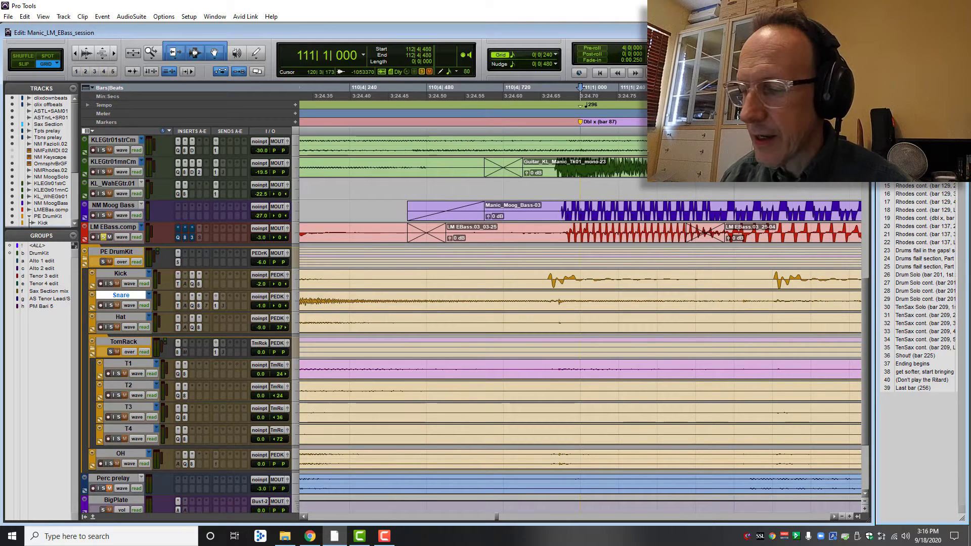
# Audition the soloed basses from bar 111 and set the LM EBass.comp track's volume to -3 dB.
pyautogui.press('space')
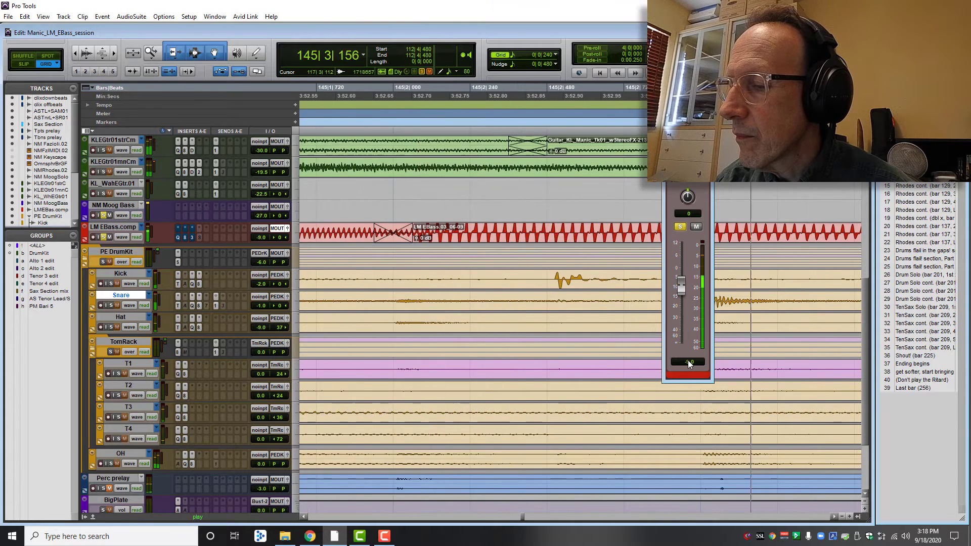
pyautogui.press('space')
pyautogui.press('Return')
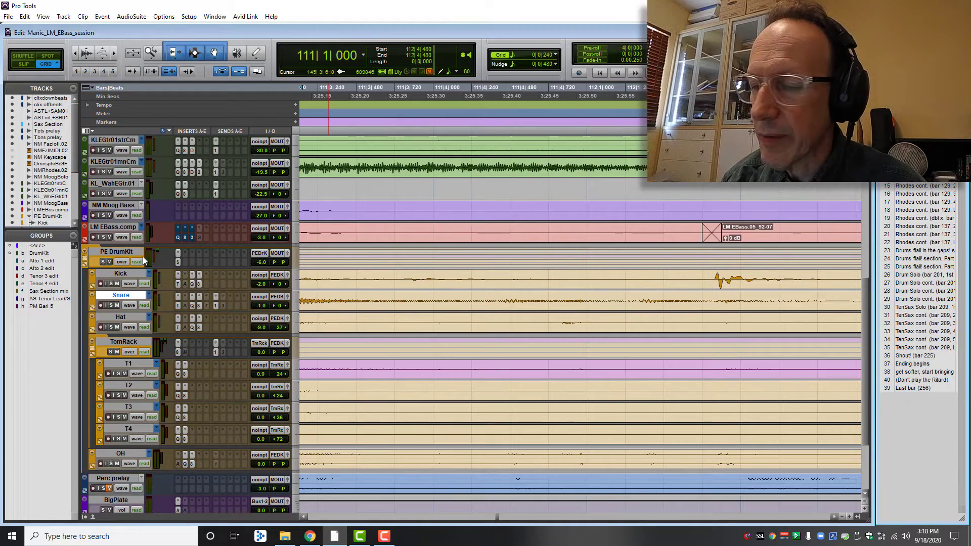
# Audition the passage from bar 193 in the full mix, with LM EBass.comp soloed, and with PE DrumKit soloed alongside it.
pyautogui.press('space')
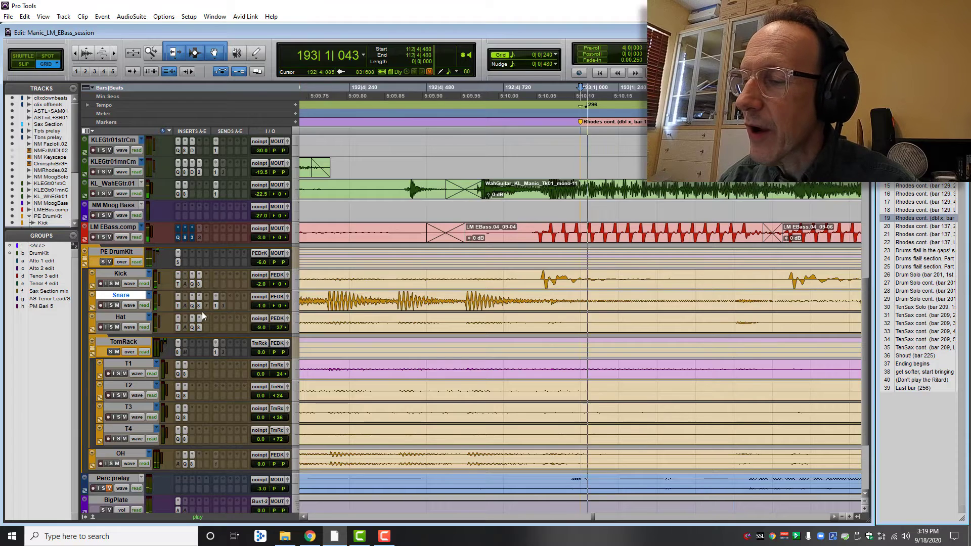
pyautogui.press('space')
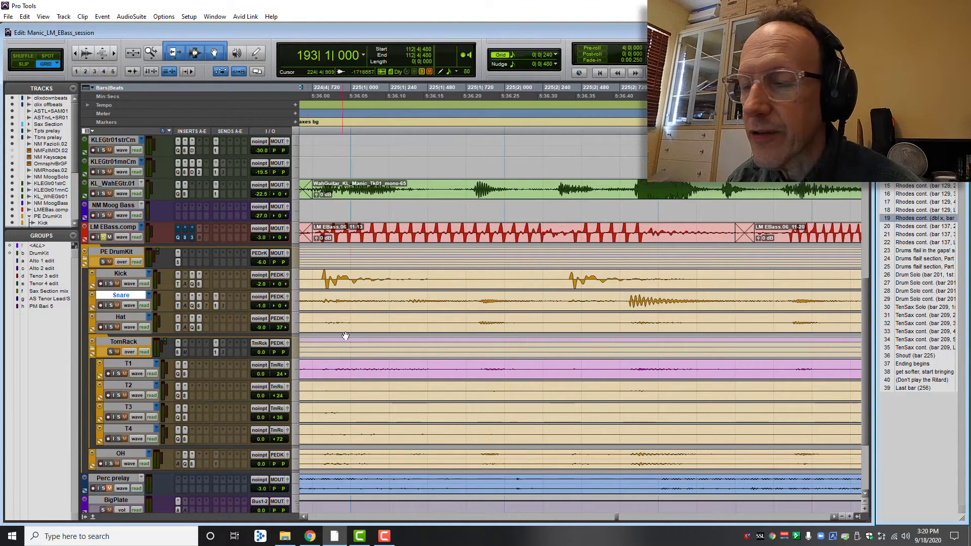
pyautogui.press('space')
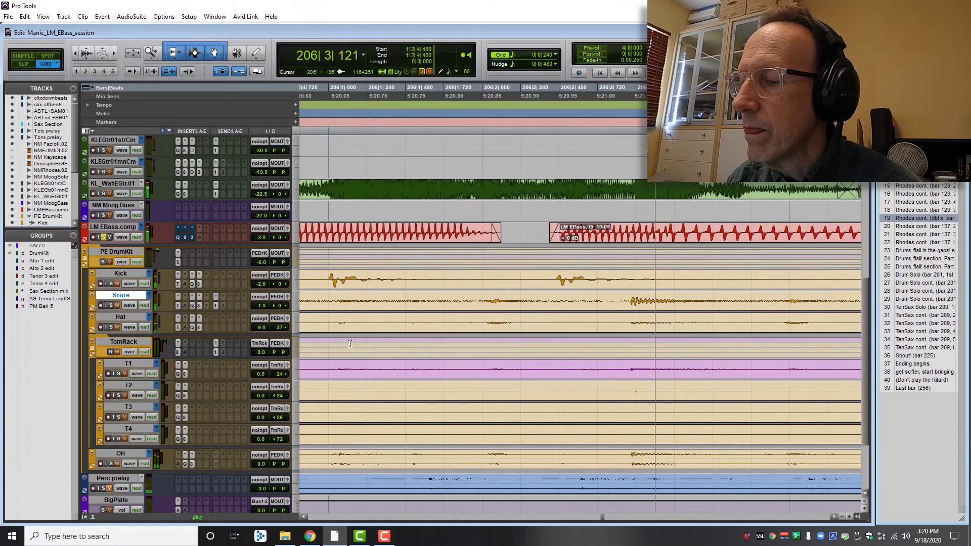
pyautogui.press('space')
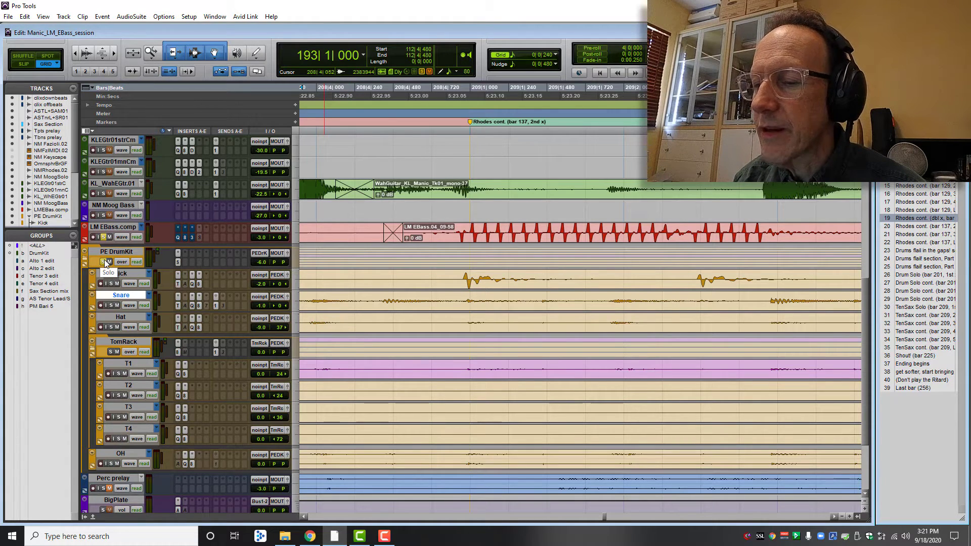
pyautogui.press('space')
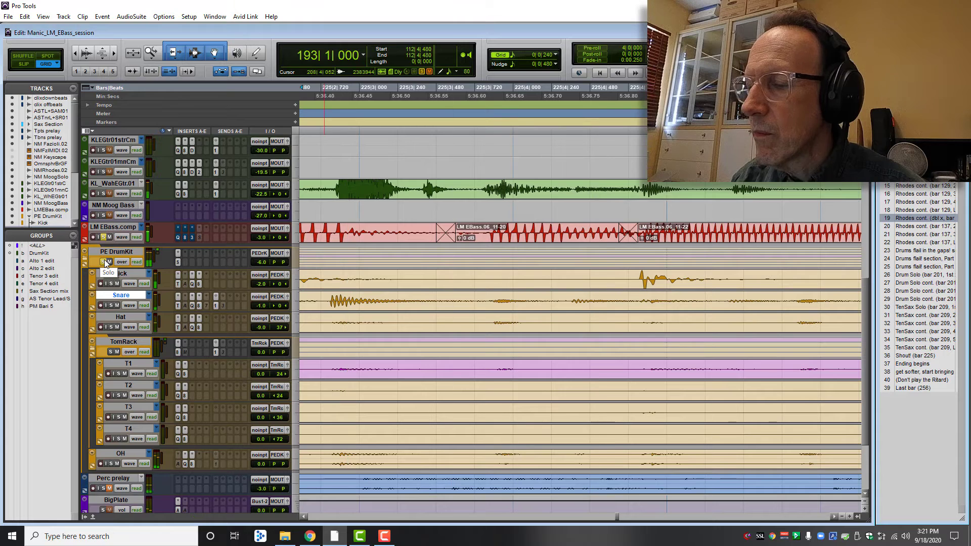
pyautogui.press('space')
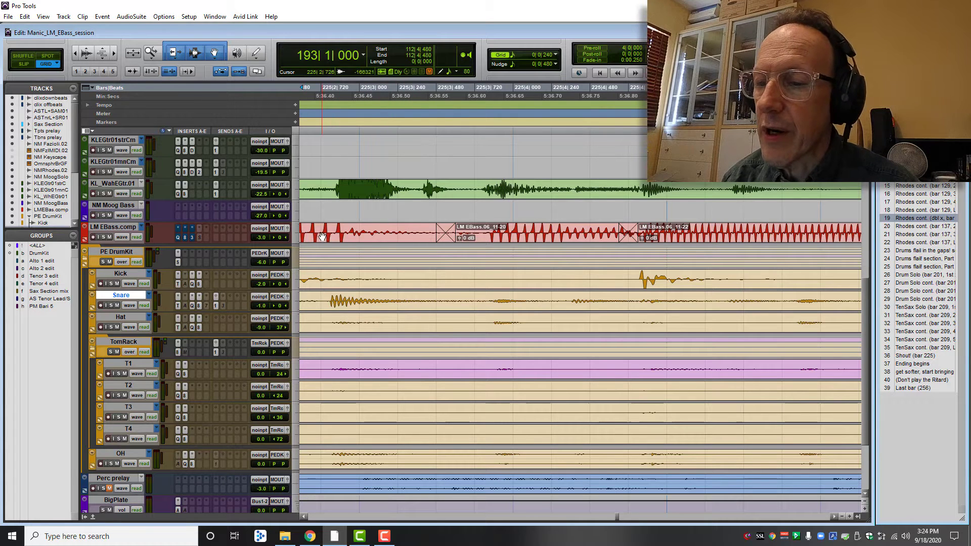
# Compare Grid and Slip editing by selecting parts of the LM EBass.comp clip around bar 225, beat 3, in each mode.
pyautogui.moveTo(322, 232); pyautogui.dragTo(397, 232)
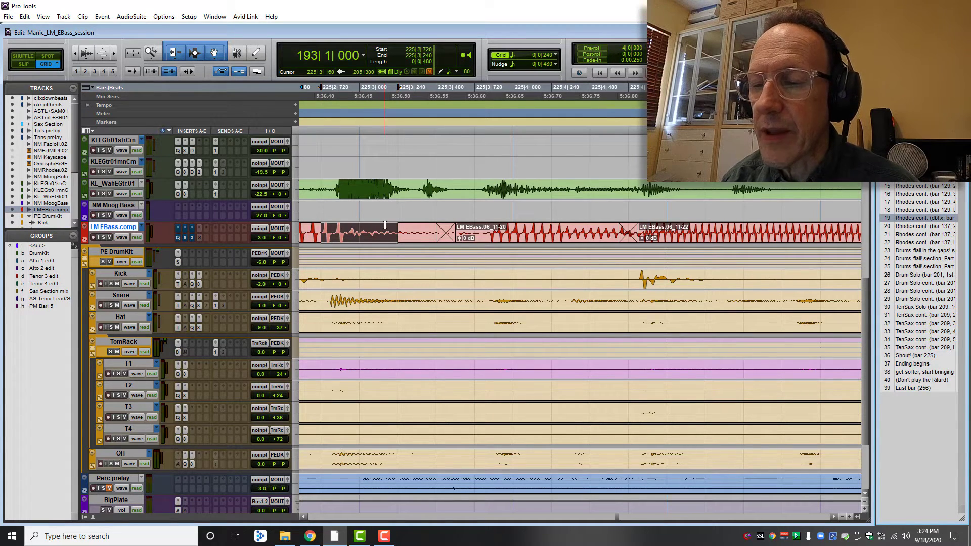
pyautogui.click(47, 64)
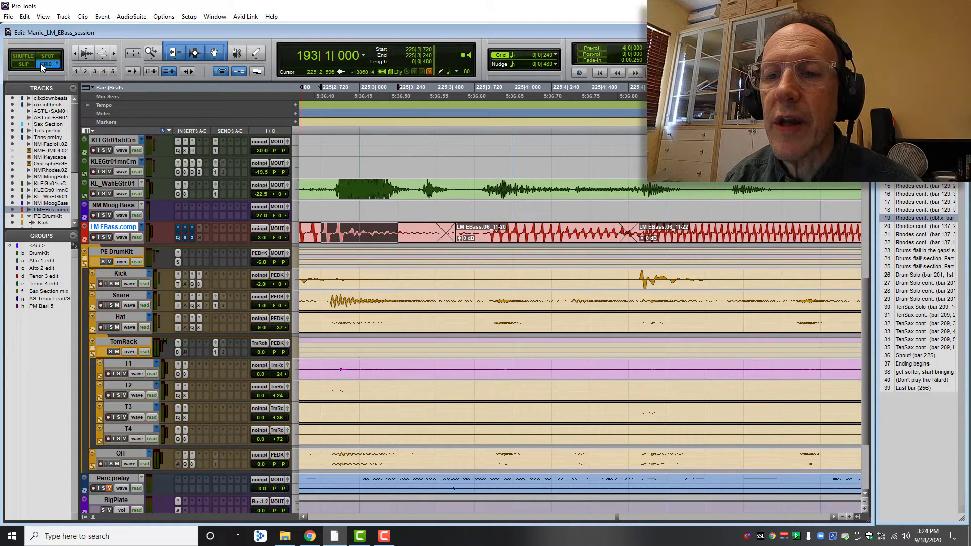
pyautogui.click(19, 65)
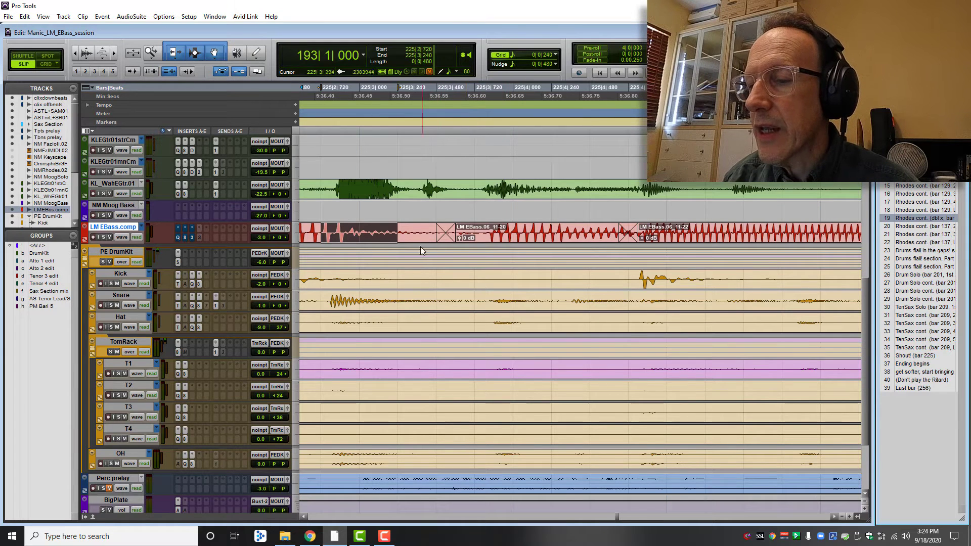
pyautogui.moveTo(406, 236); pyautogui.dragTo(320, 235)
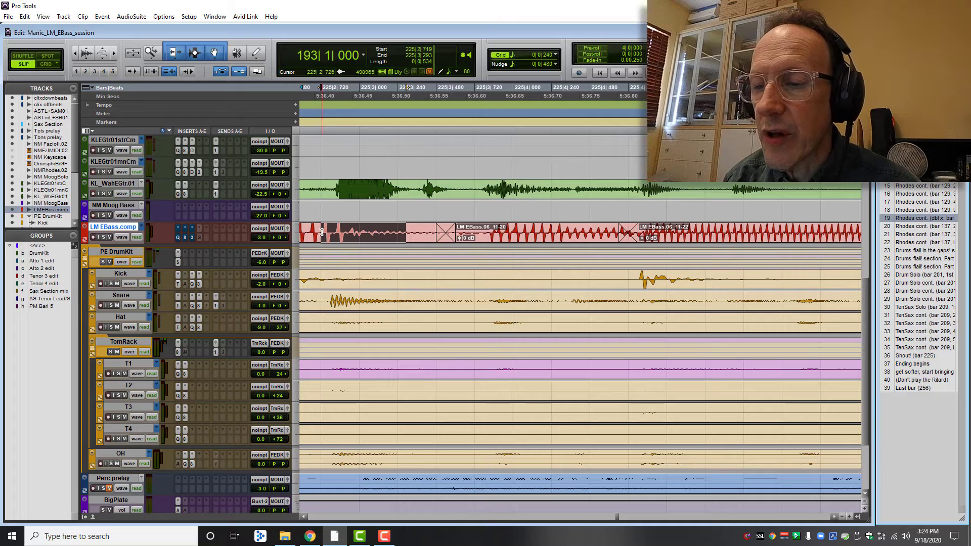
pyautogui.moveTo(321, 232); pyautogui.dragTo(436, 228)
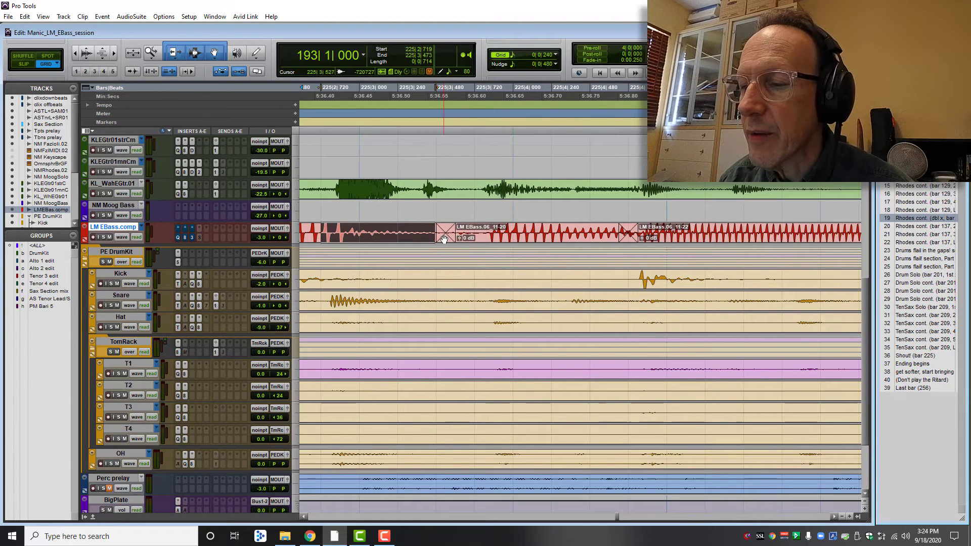
# Select the crossfade before the LM EBass.06_11-20 clip and try grid values of 1/32 note and 1/64 note.
pyautogui.click(449, 236)
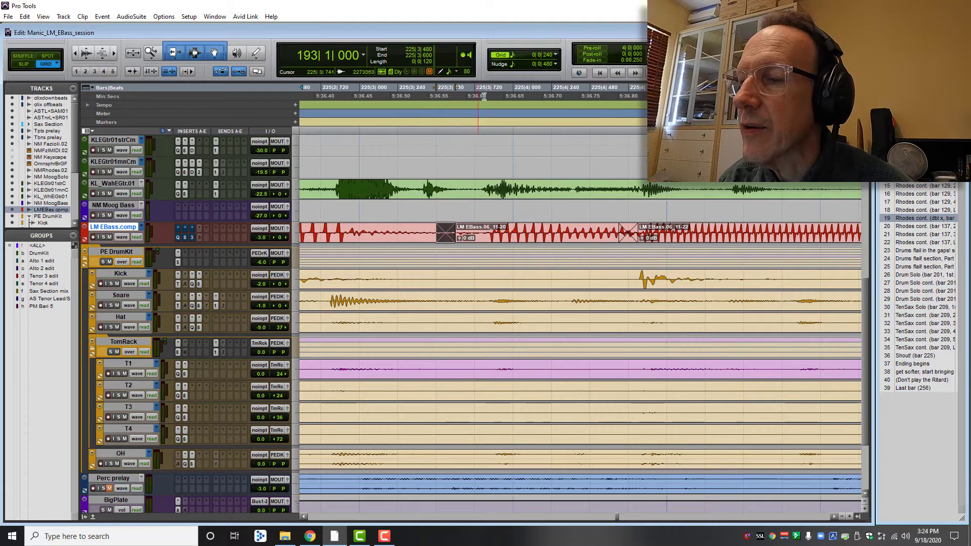
pyautogui.click(515, 54)
pyautogui.click(529, 105)
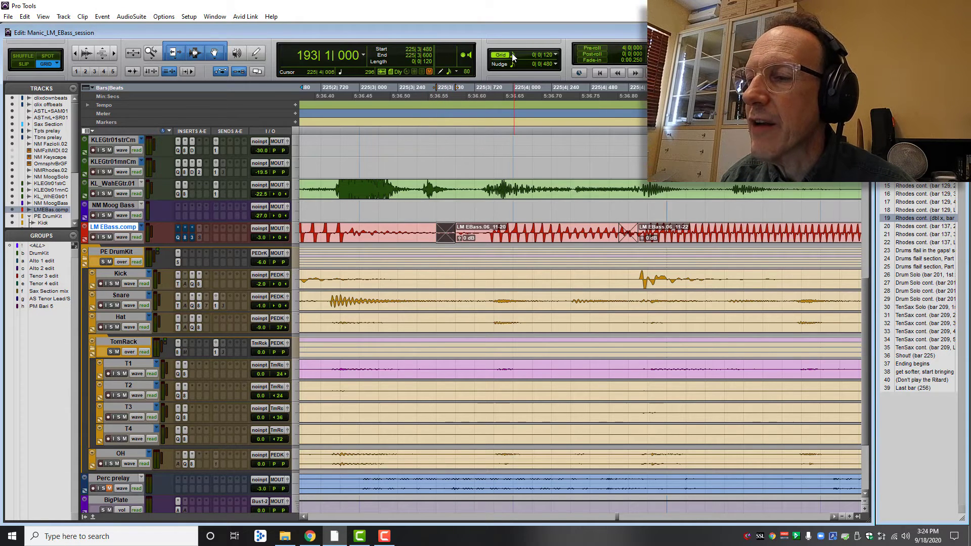
pyautogui.click(513, 56)
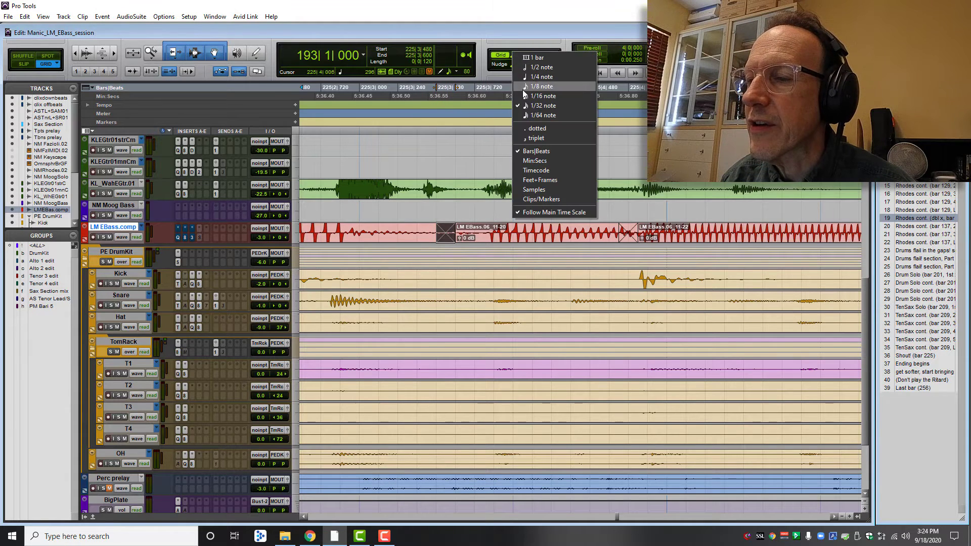
pyautogui.click(526, 116)
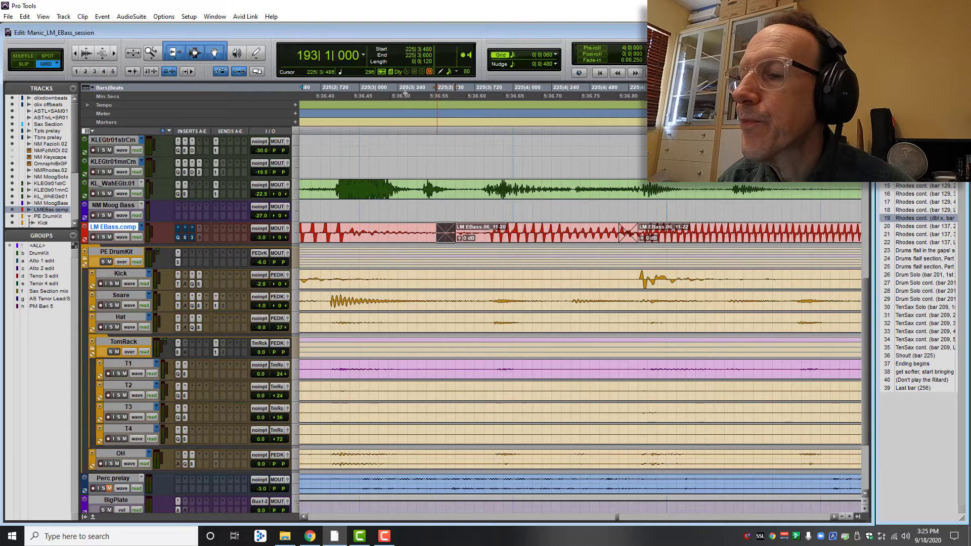
pyautogui.click(519, 56)
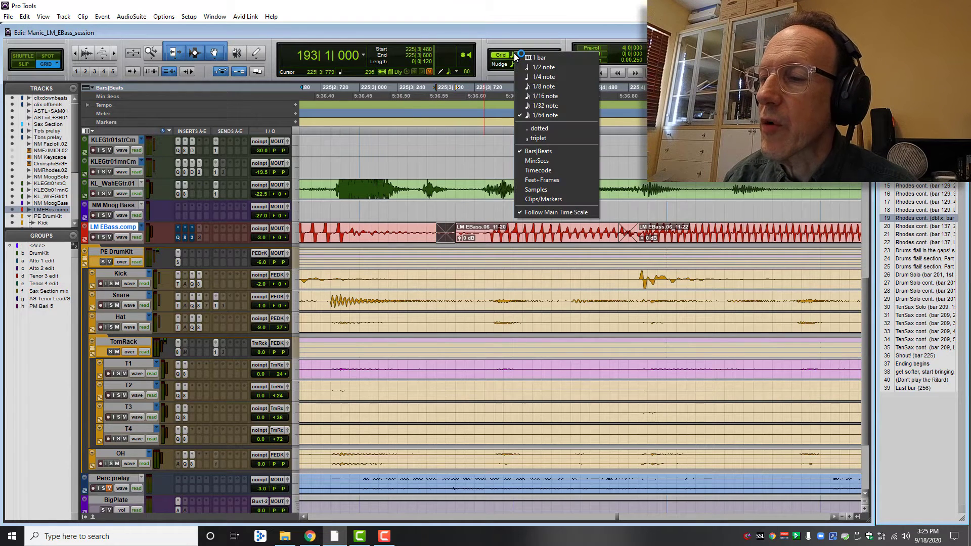
pyautogui.click(536, 101)
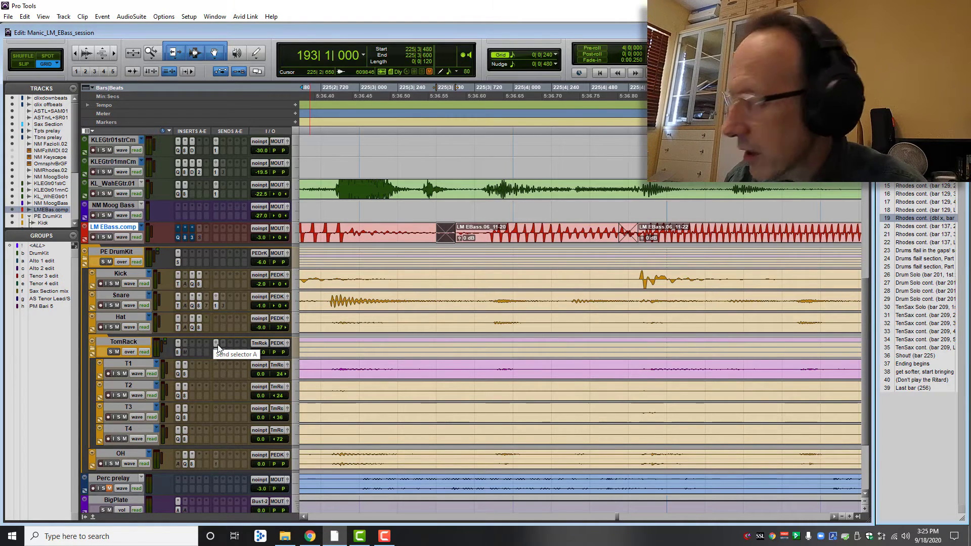
# Open the FabFilter Pro-Q 3 on LM EBass.comp and play from bar 193 with the EQ bypassed, and again with bypass turned off.
pyautogui.click(180, 240)
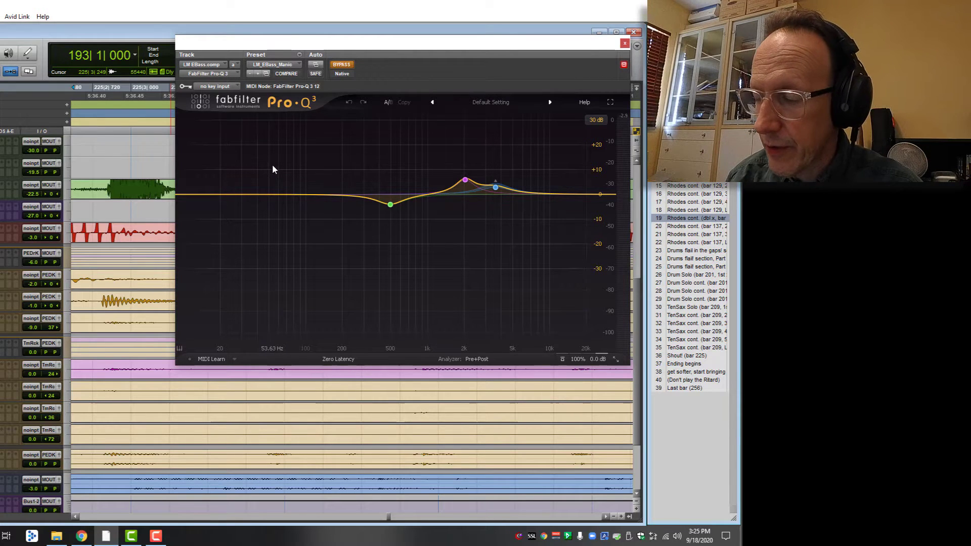
pyautogui.moveTo(358, 214)
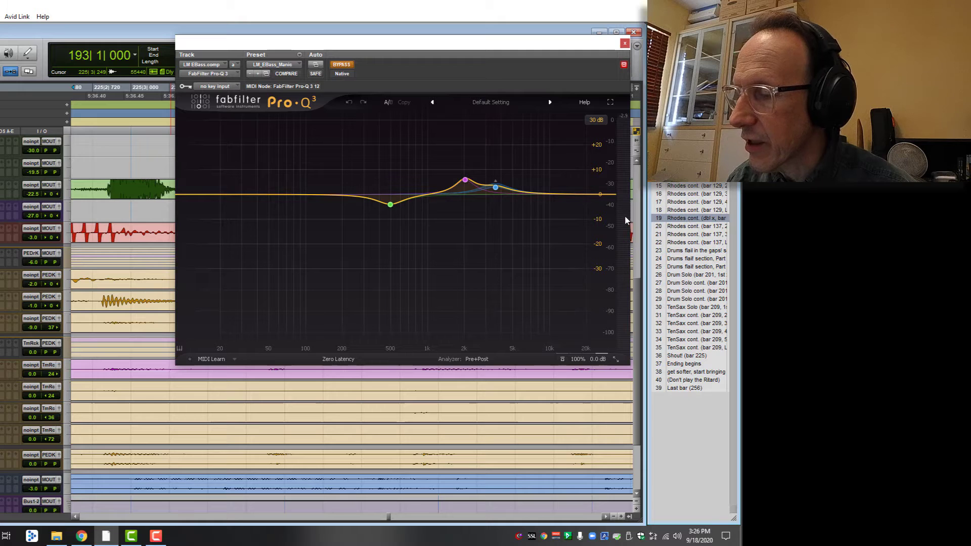
pyautogui.press('space')
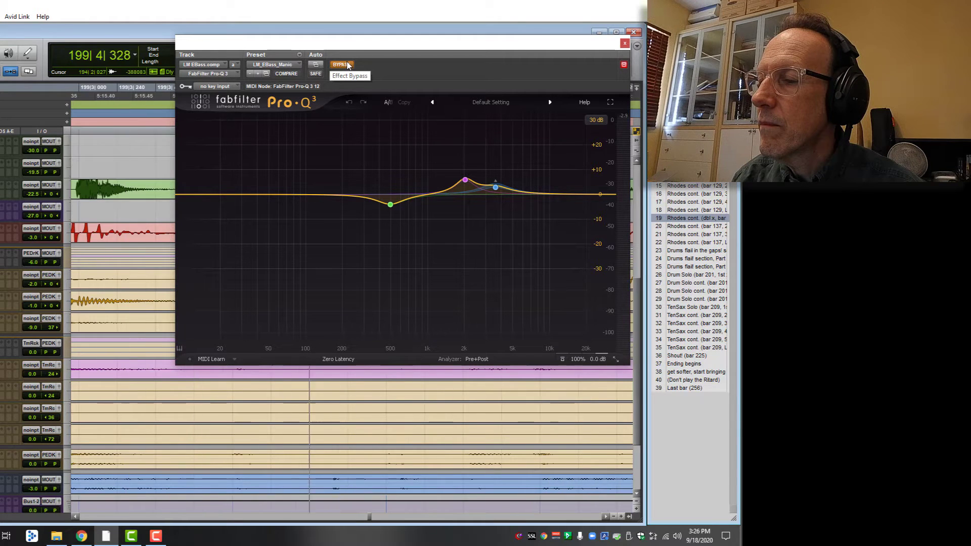
pyautogui.press('space')
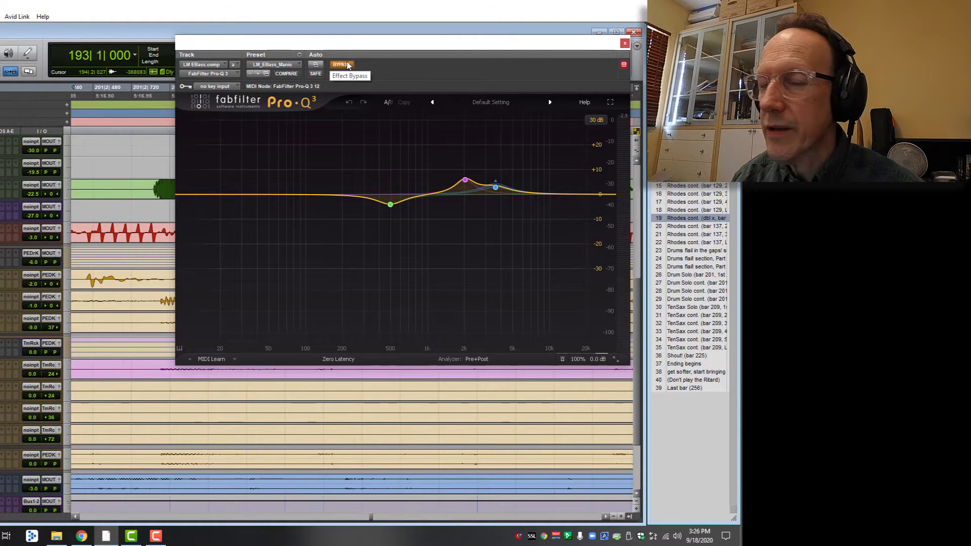
pyautogui.click(348, 65)
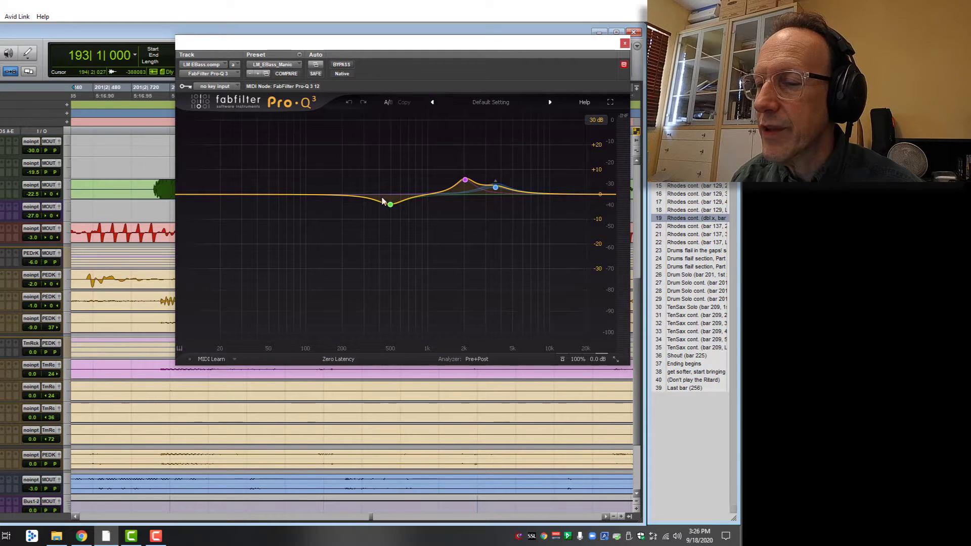
pyautogui.press('space')
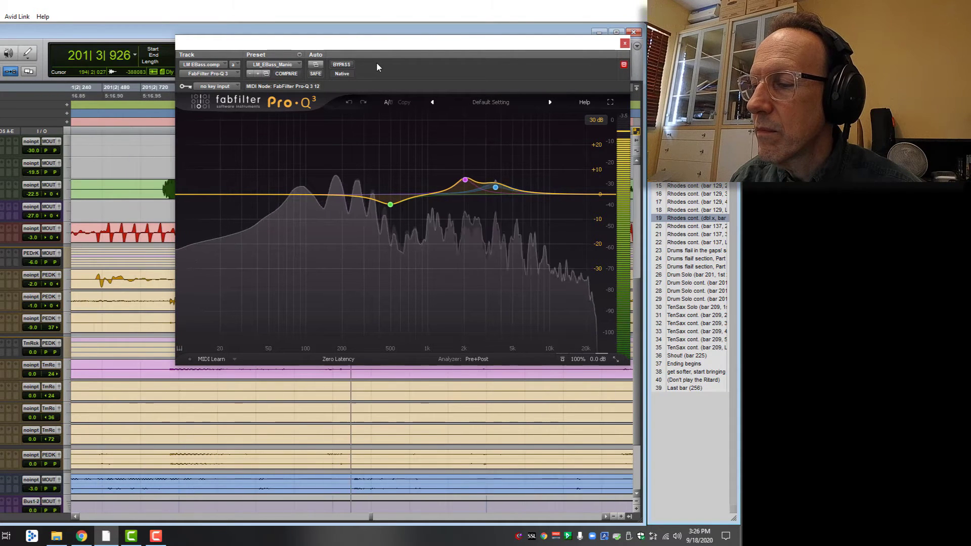
pyautogui.press('space')
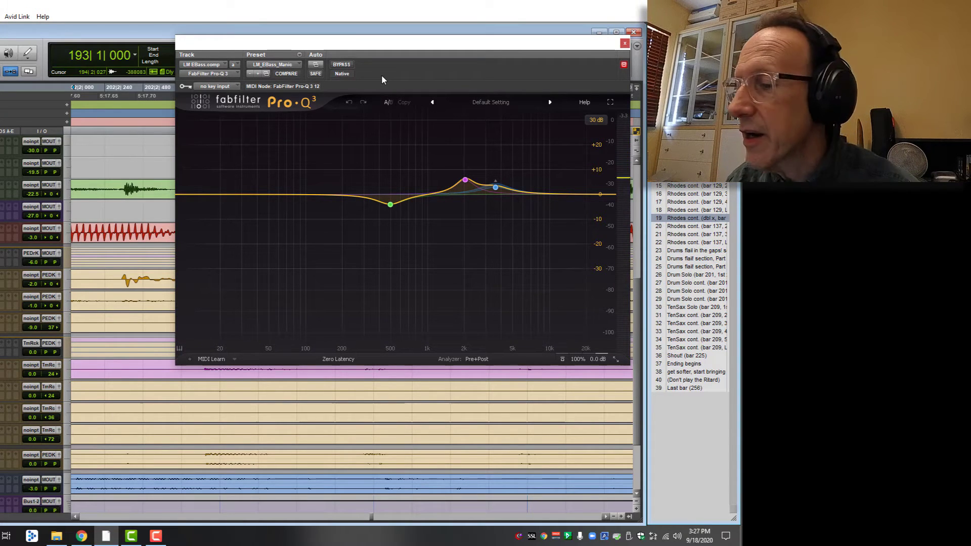
# Inspect the frequency, gain and Q of the 3600 Hz boost and the 495.5 Hz cut in the bass EQ.
pyautogui.moveTo(500, 191)
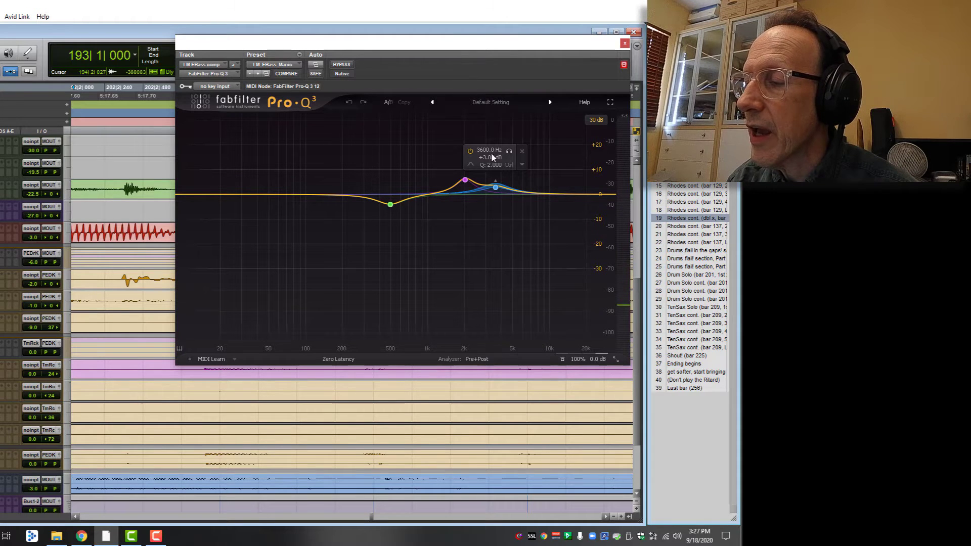
pyautogui.click(495, 188)
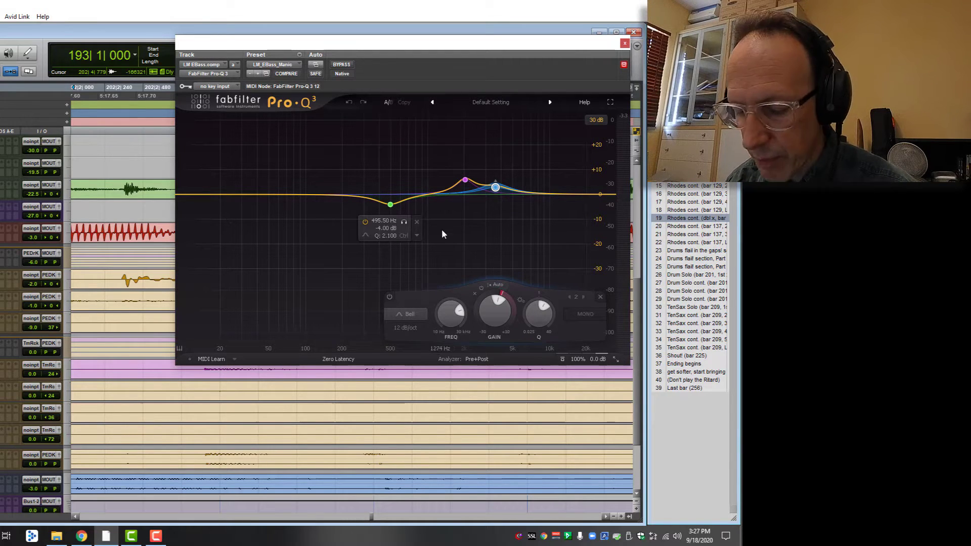
pyautogui.click(391, 205)
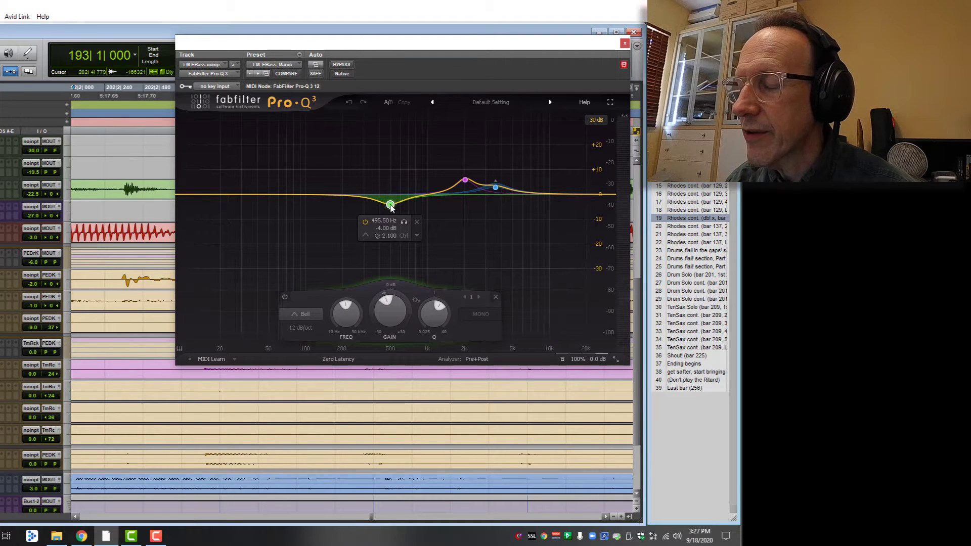
# Disable the 495.5 Hz EQ band, play from bar 193, and re-enable the band during playback to compare the bass tone.
pyautogui.rightClick(390, 207)
pyautogui.click(403, 211)
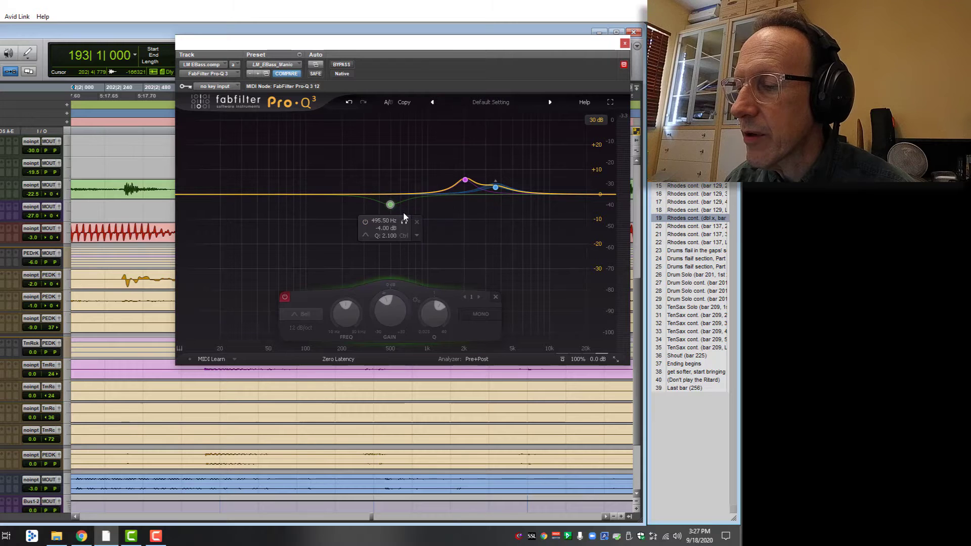
pyautogui.press('space')
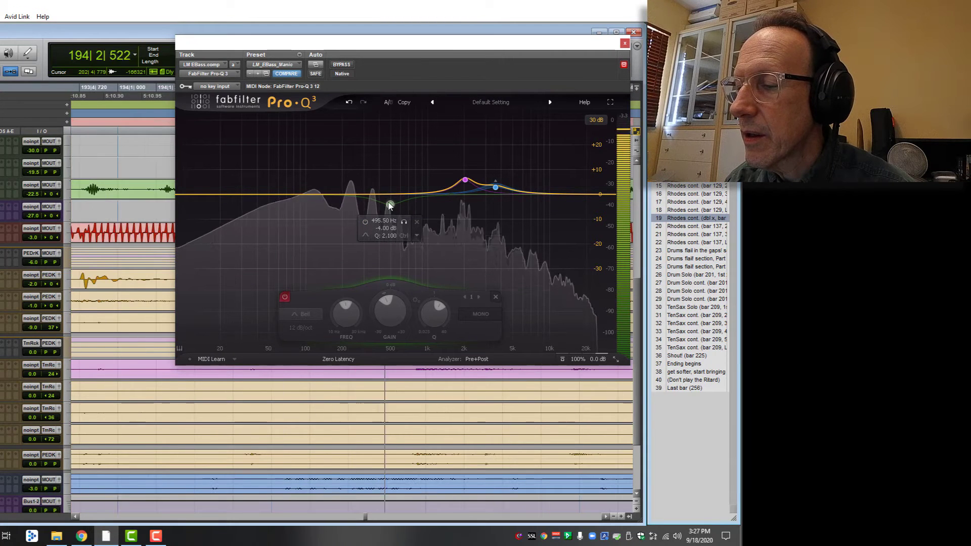
pyautogui.rightClick(389, 205)
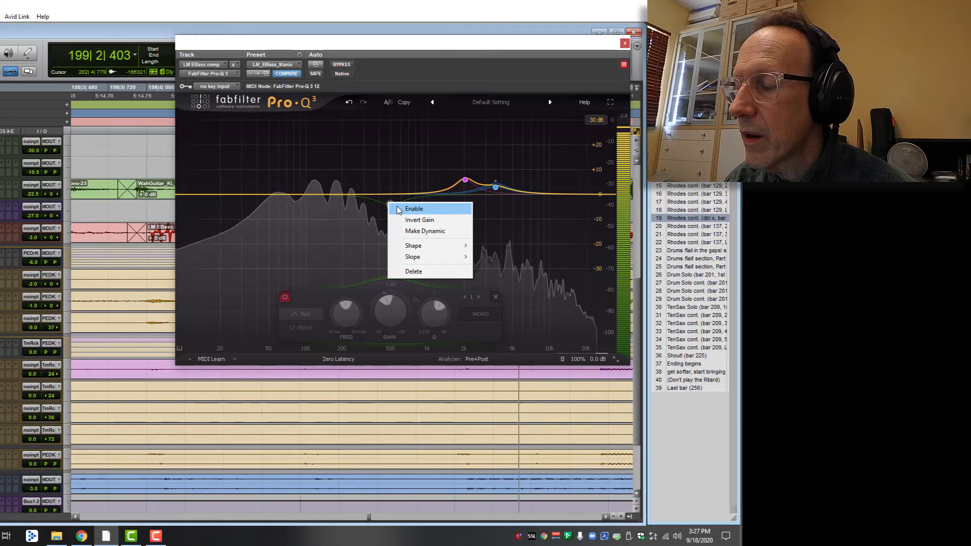
pyautogui.click(398, 209)
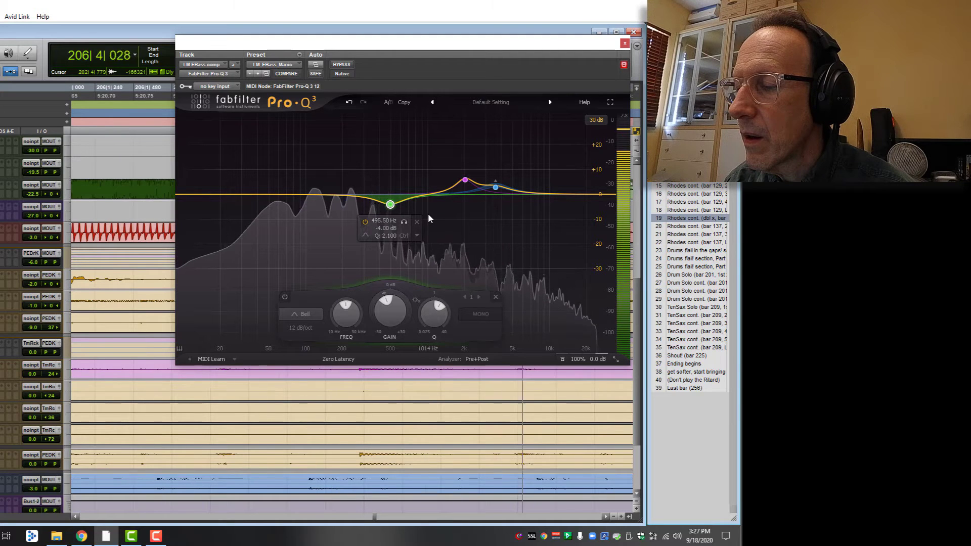
pyautogui.press('space')
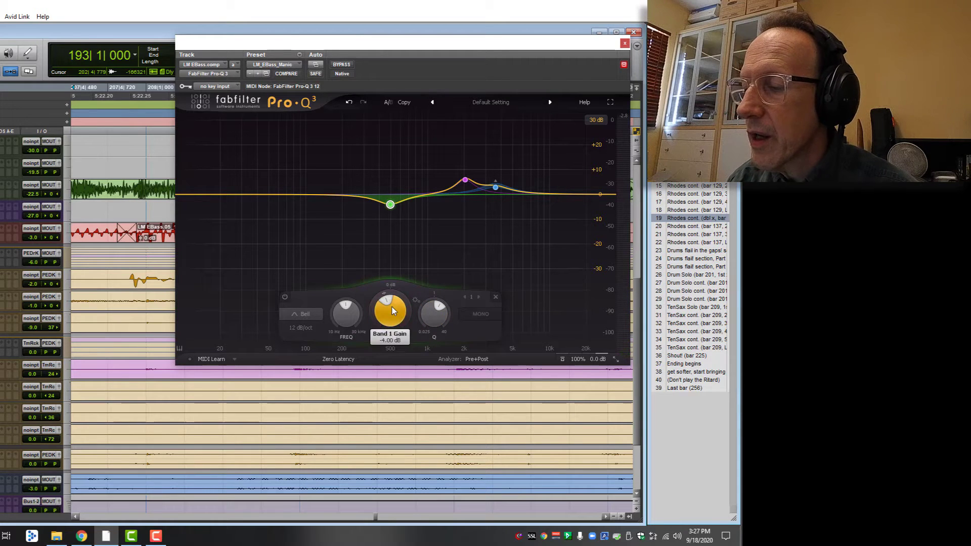
pyautogui.moveTo(393, 308)
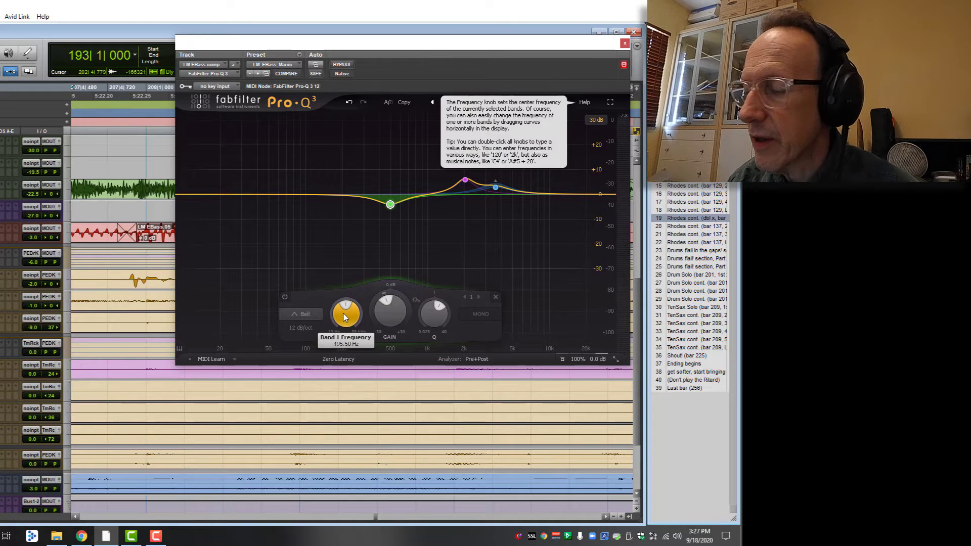
# Play the bass from bar 193 with the Pro-Q 3 EQ active and again with it bypassed, and turn the bypass off.
pyautogui.moveTo(368, 222)
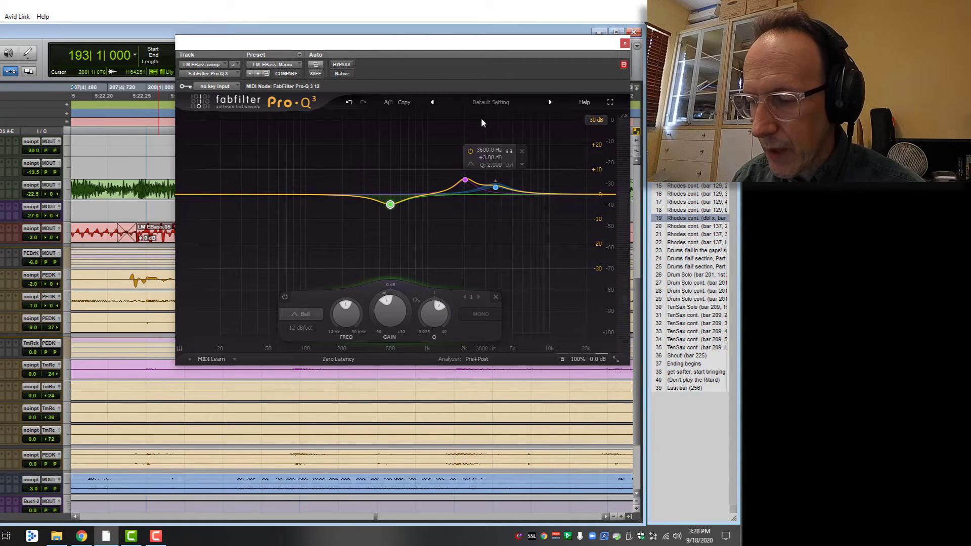
pyautogui.press('space')
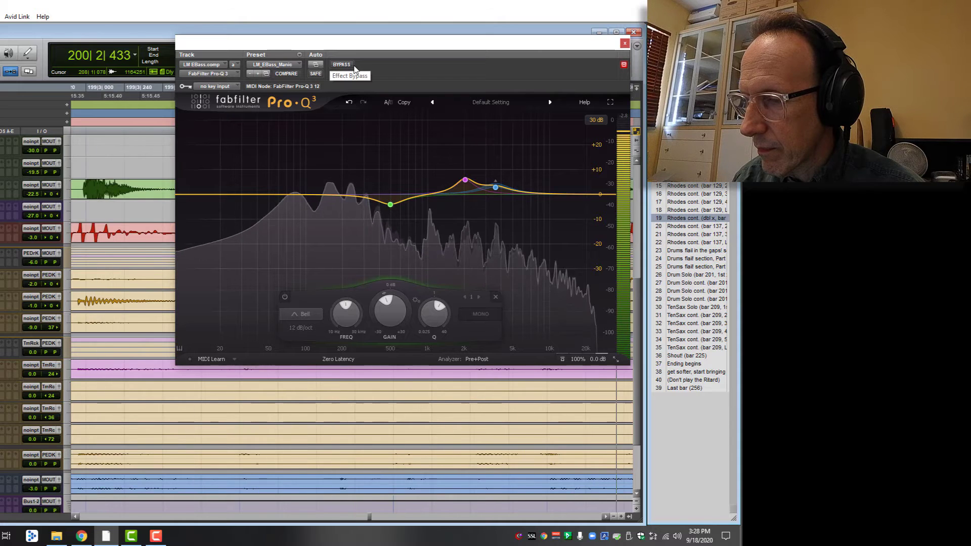
pyautogui.press('space')
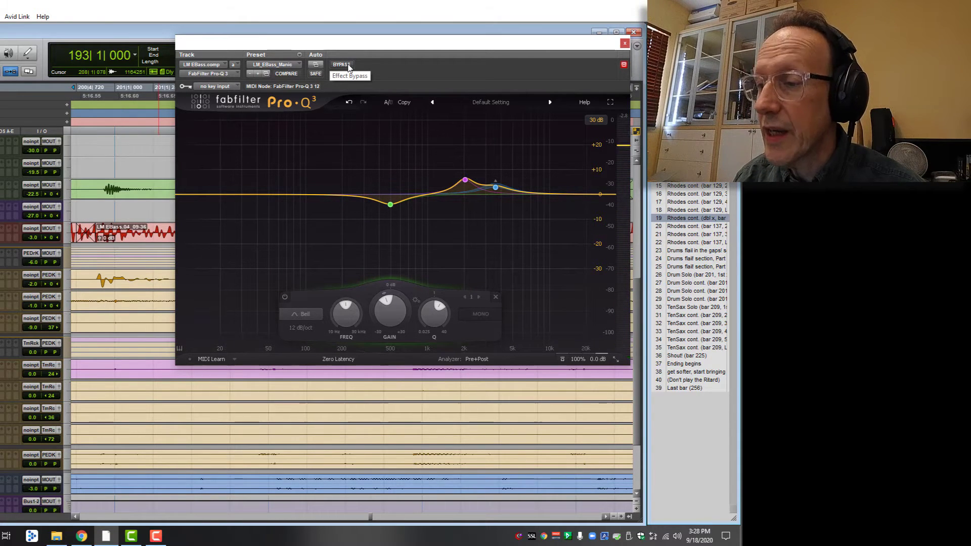
pyautogui.click(348, 65)
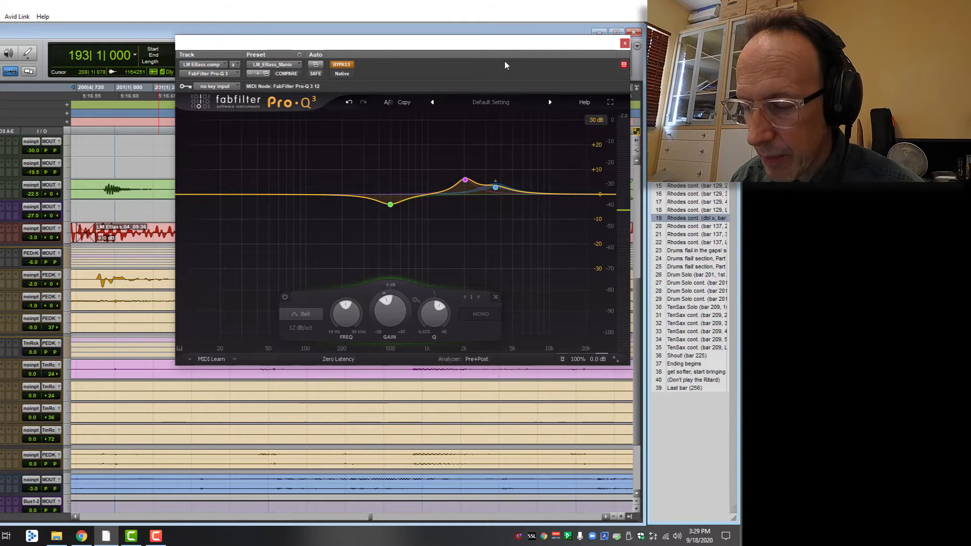
pyautogui.press('space')
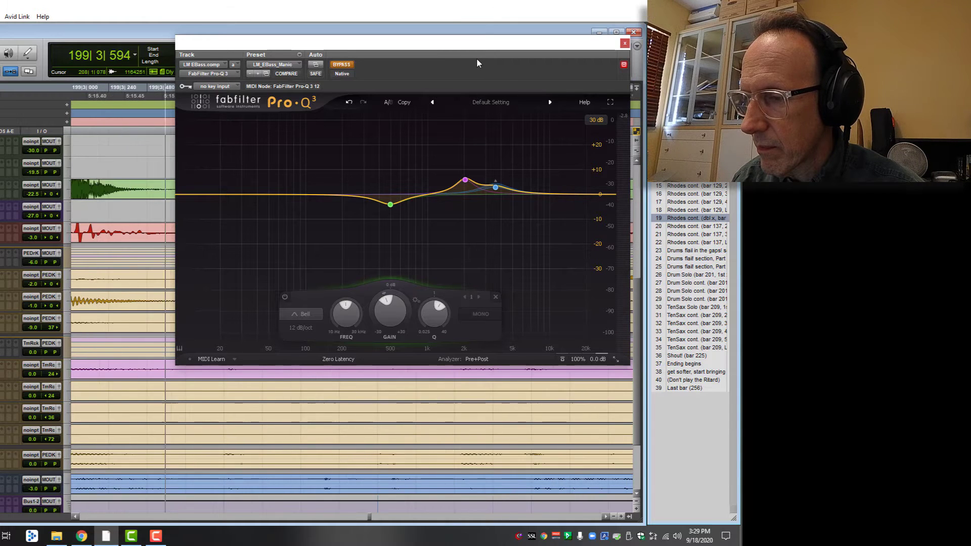
pyautogui.press('space')
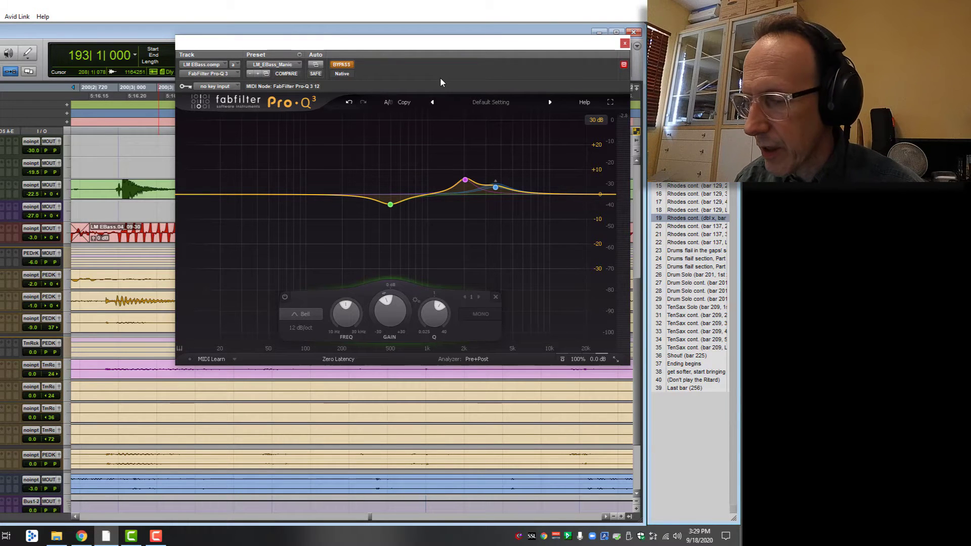
pyautogui.click(341, 65)
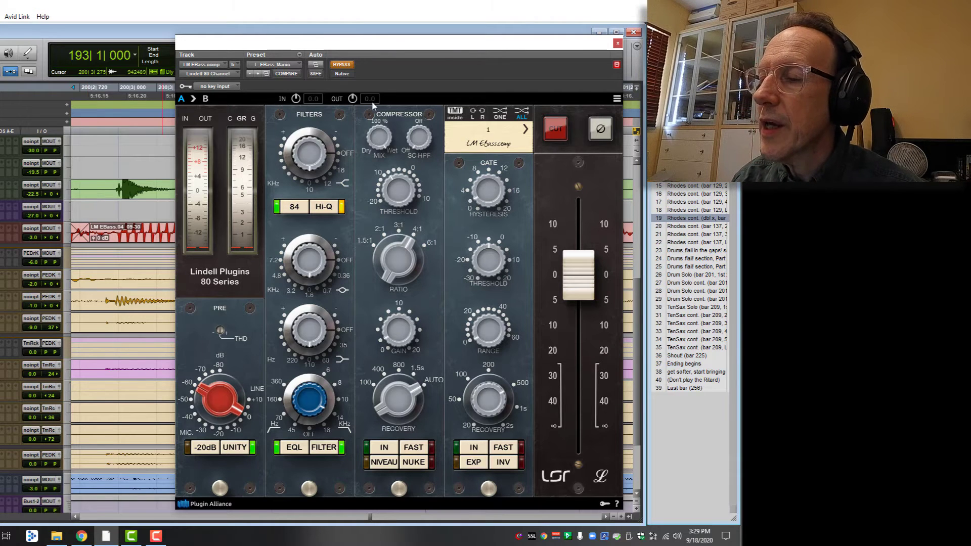
# Play from bar 193 with the Lindell 80 Channel bypassed on LM EBass.comp, and turn its bypass off during playback to compare the tone.
pyautogui.moveTo(445, 47); pyautogui.dragTo(430, 39)
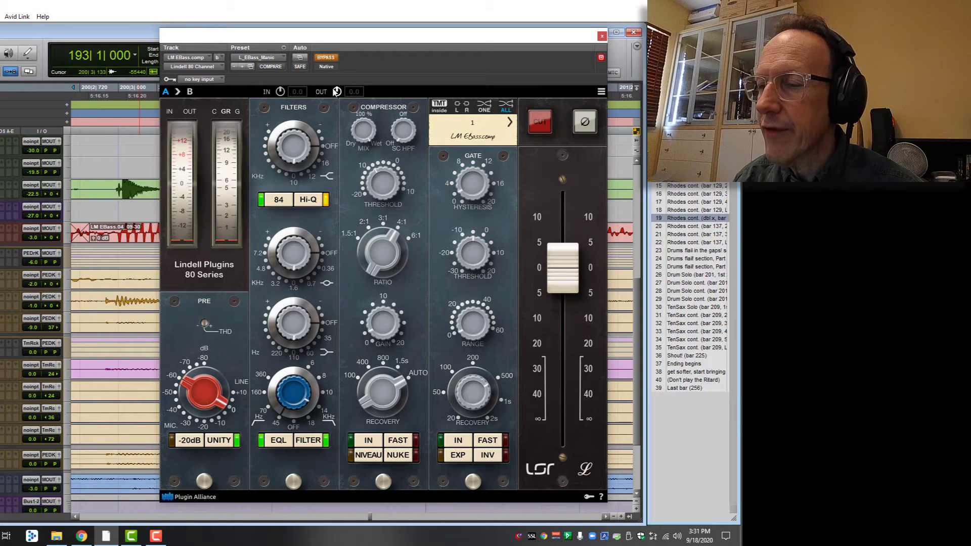
pyautogui.click(327, 58)
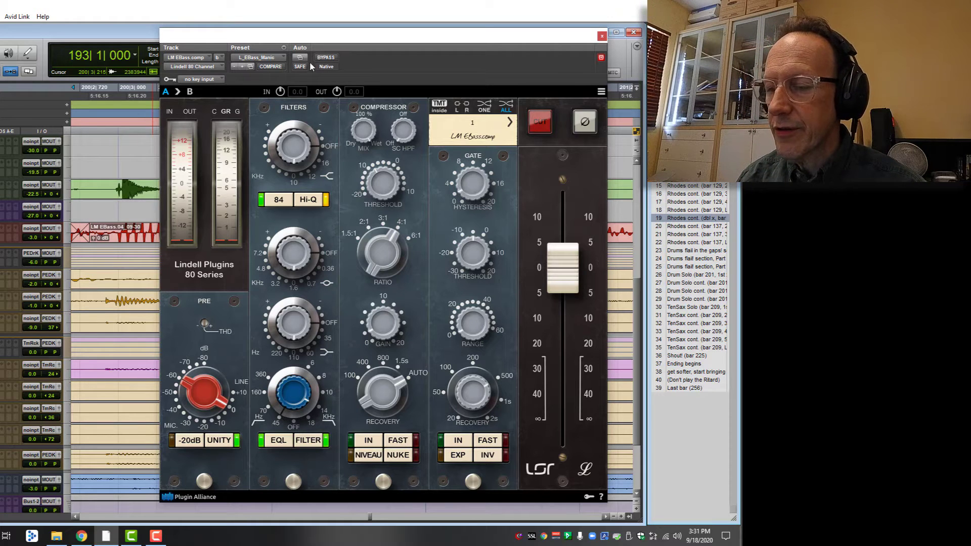
pyautogui.click(332, 57)
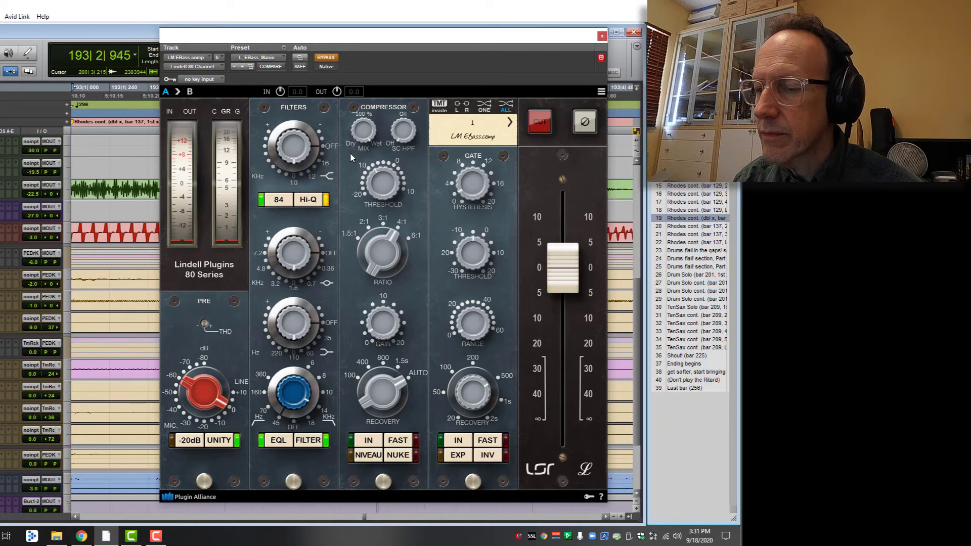
pyautogui.click(332, 57)
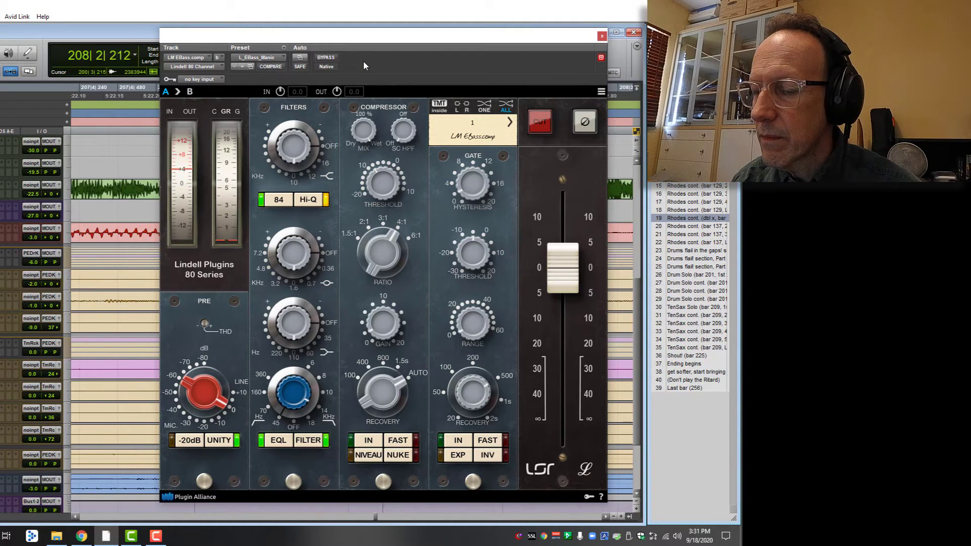
pyautogui.press('space')
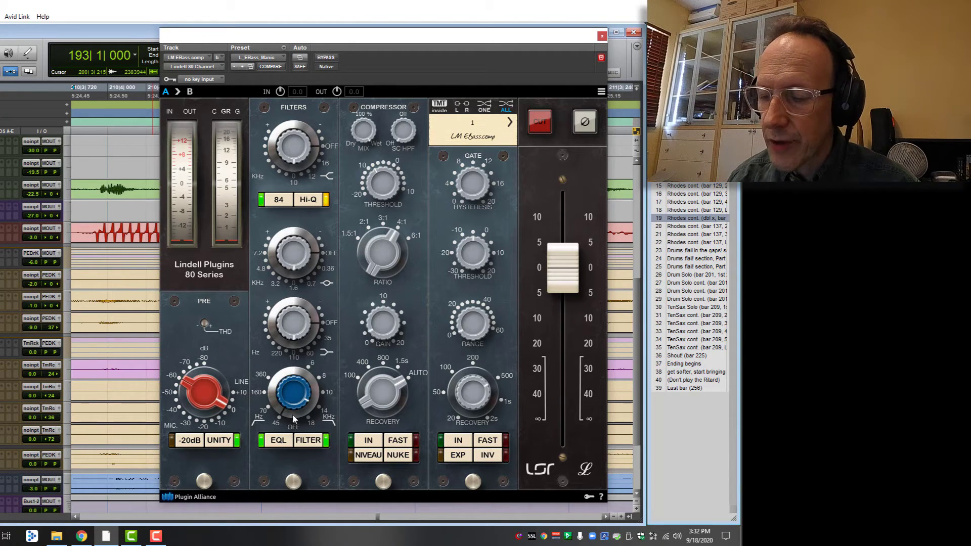
# Play from bar 193 and toggle Compare on the Lindell 80 Channel to hear edited against saved settings, ending on the saved ones.
pyautogui.press('space')
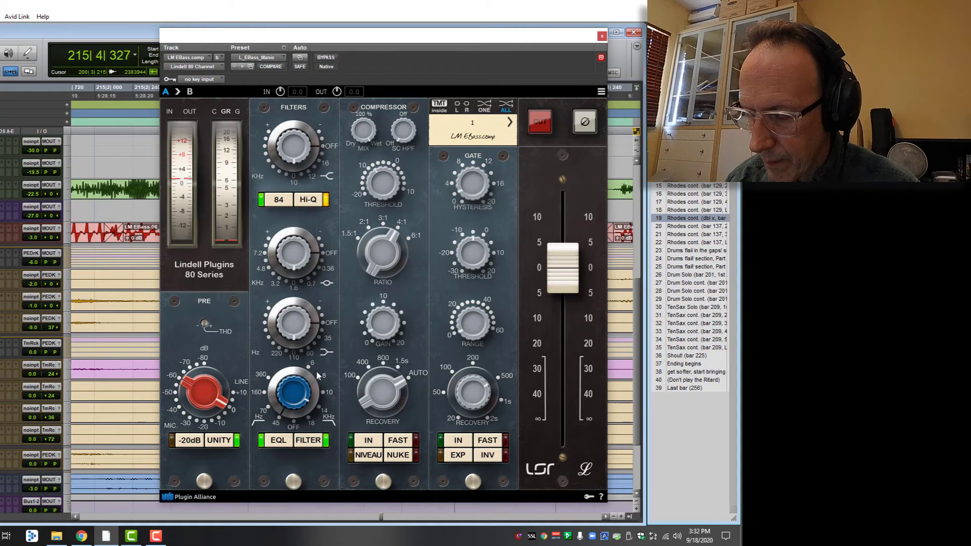
pyautogui.press('space')
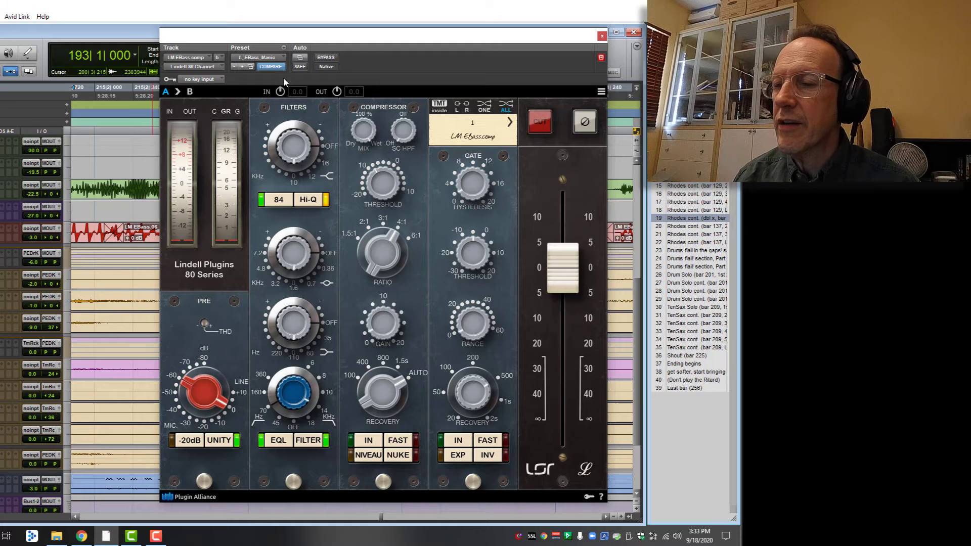
pyautogui.click(272, 67)
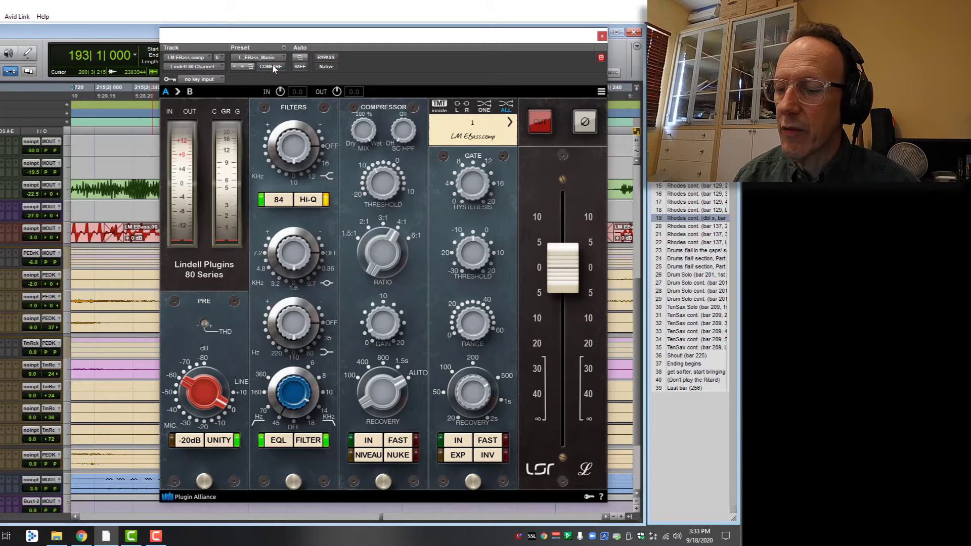
pyautogui.click(272, 67)
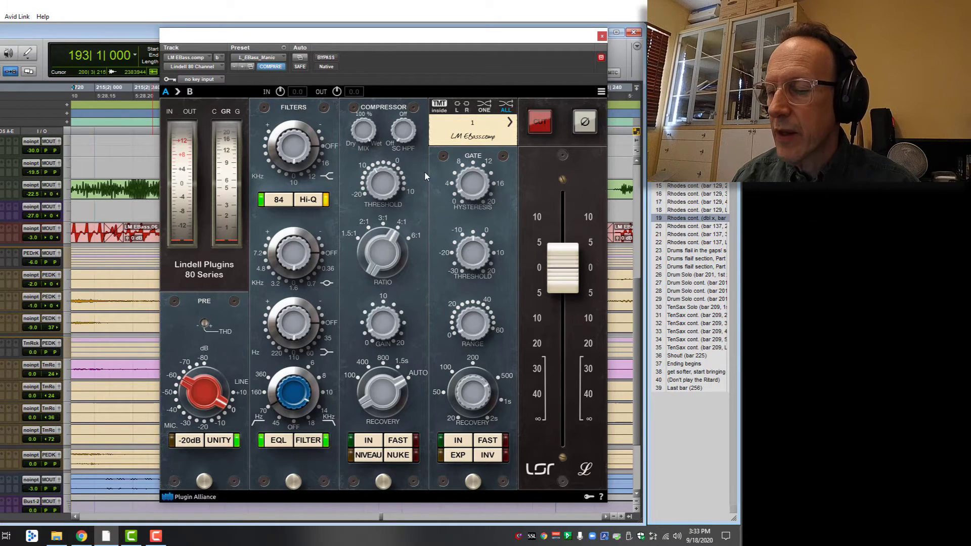
pyautogui.click(271, 66)
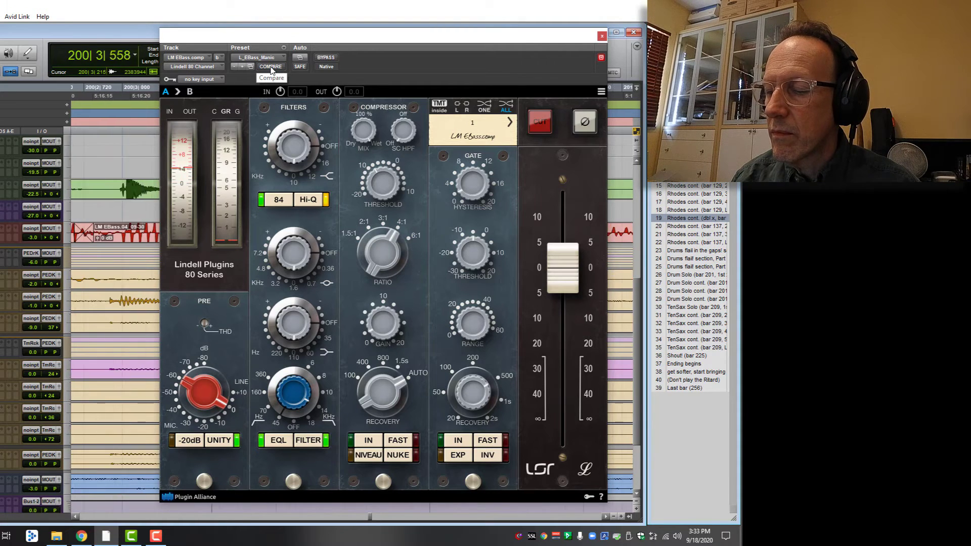
pyautogui.click(271, 67)
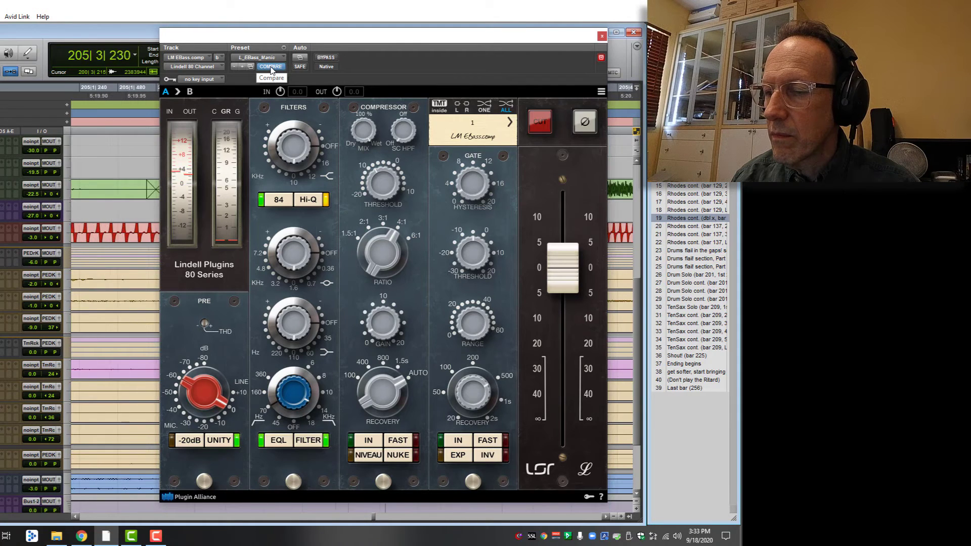
pyautogui.click(272, 67)
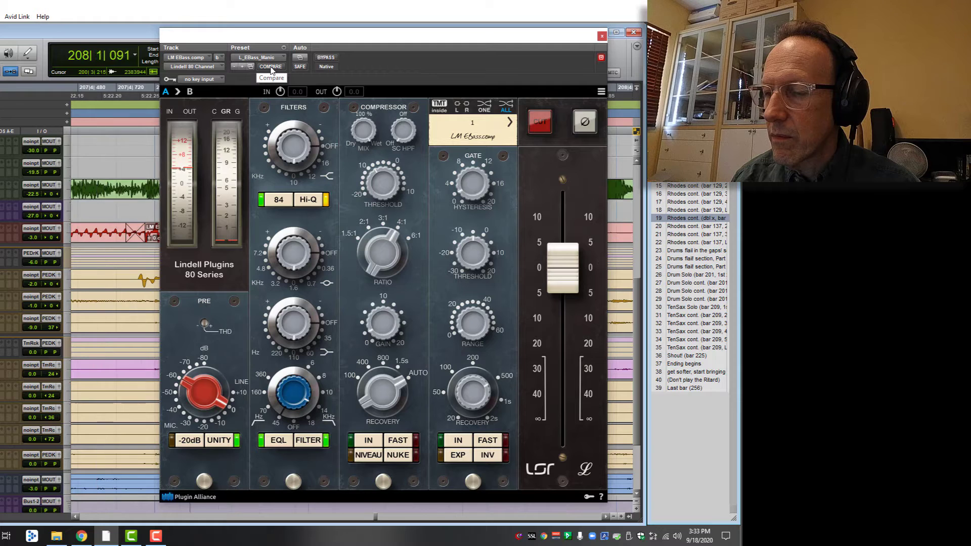
pyautogui.click(271, 67)
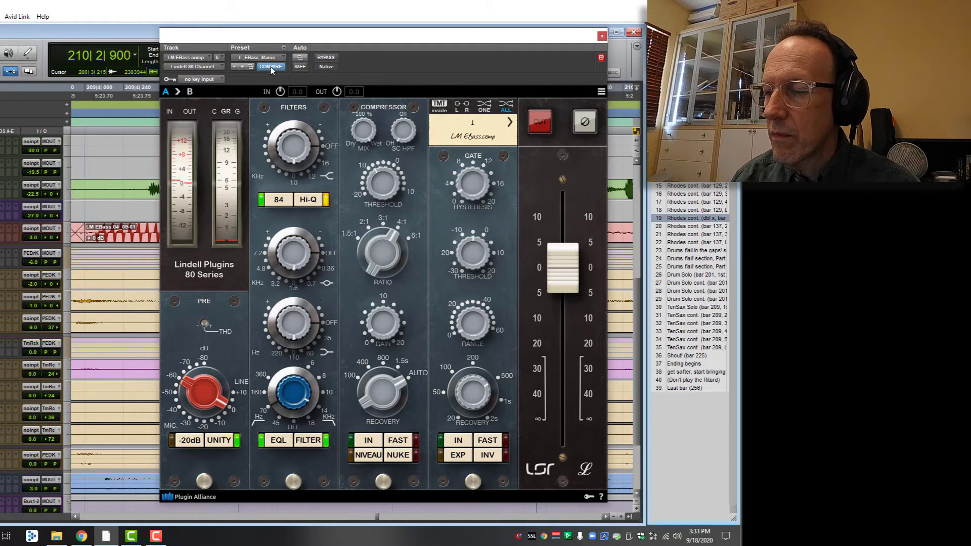
pyautogui.press('space')
pyautogui.click(271, 68)
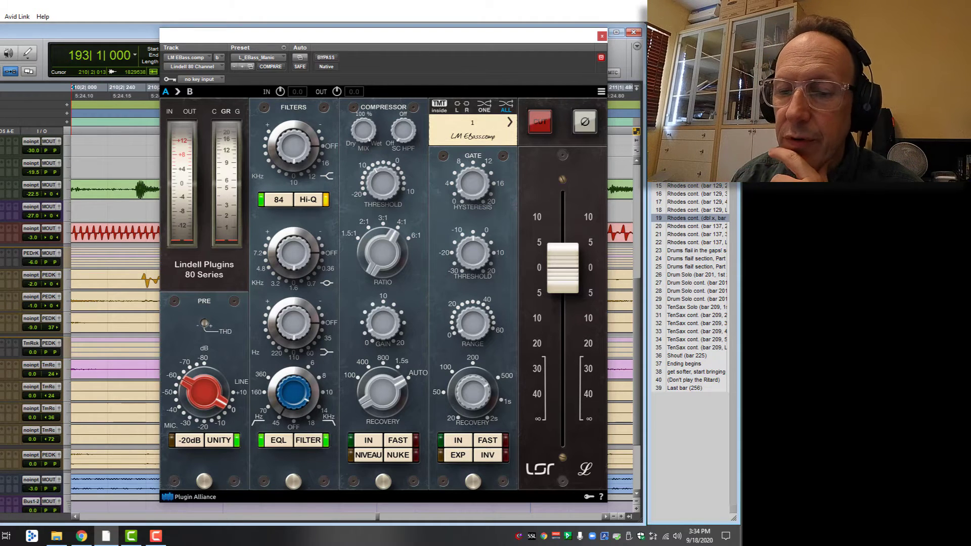
# Open Neutron 3 on LM EBass.comp, bypass it, play from bar 193, and turn the bypass off during playback to hear its processing.
pyautogui.click(1, 233)
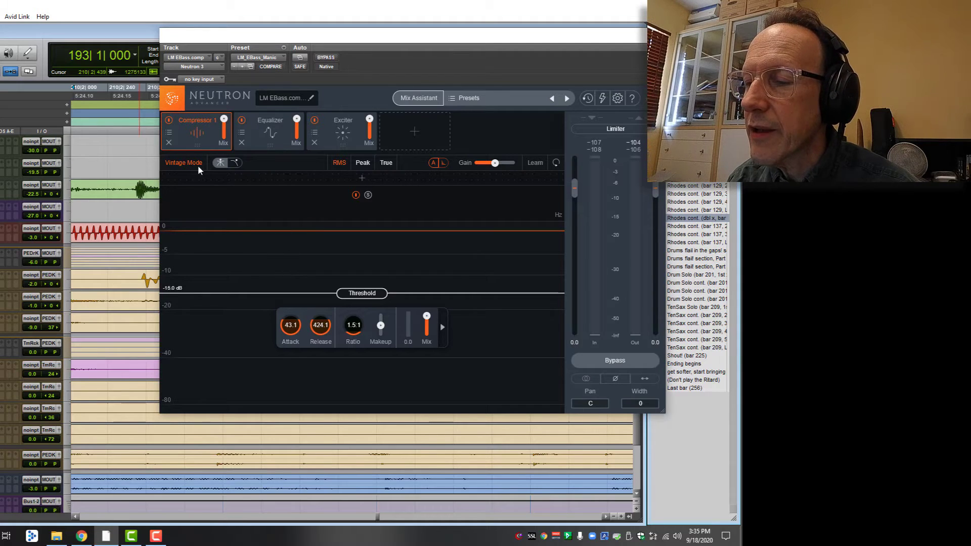
pyautogui.click(330, 58)
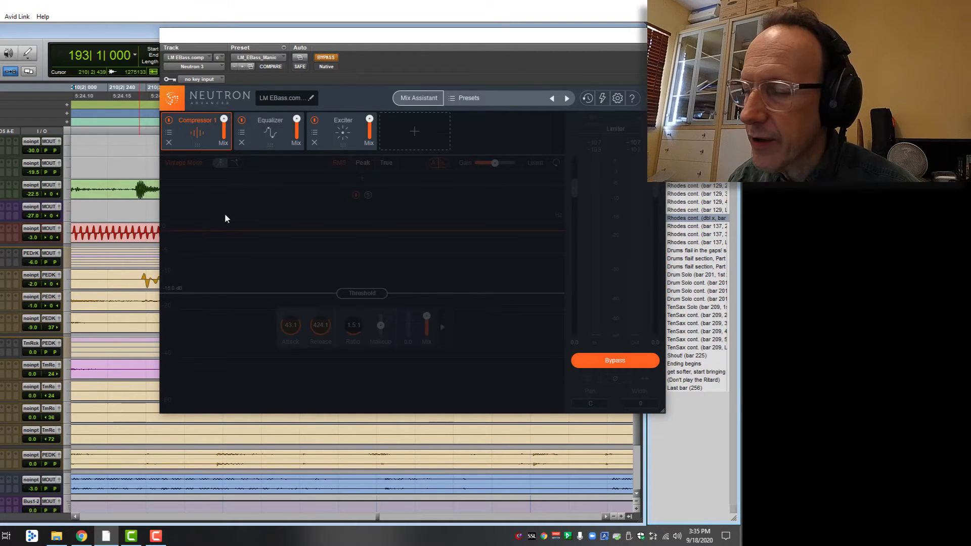
pyautogui.press('space')
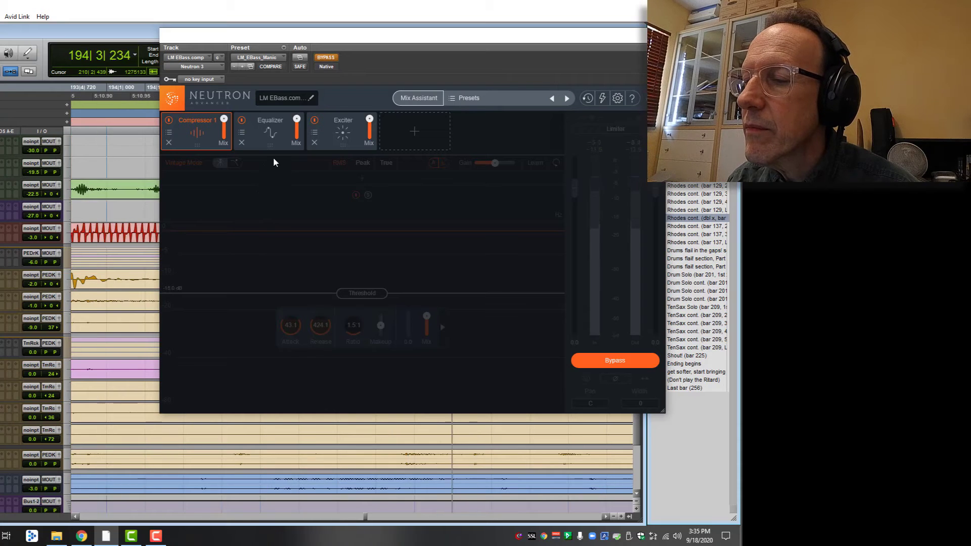
pyautogui.click(325, 58)
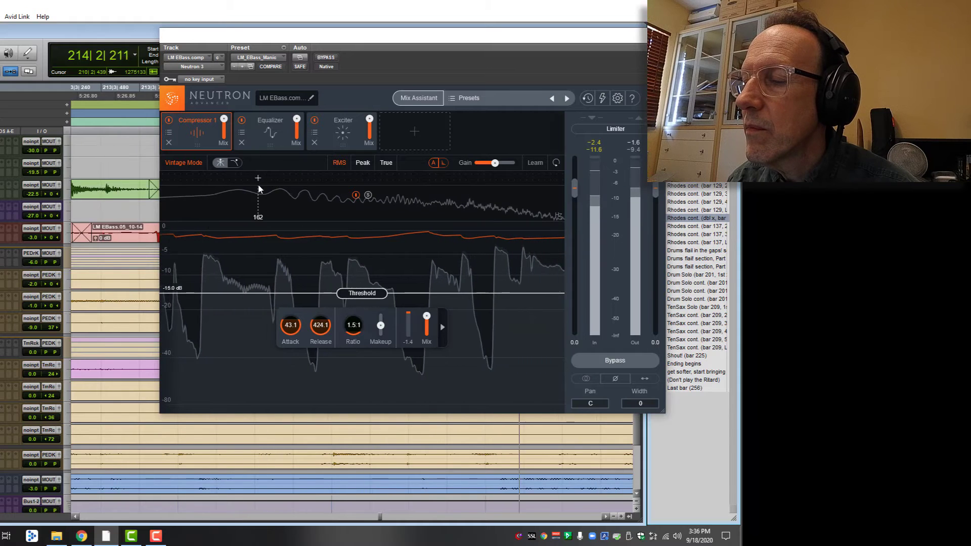
pyautogui.press('space')
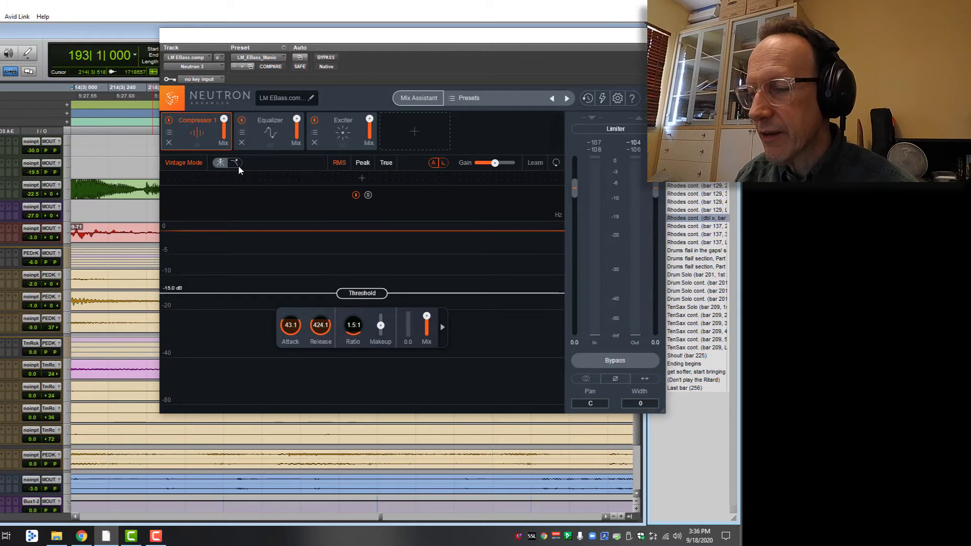
# Show Neutron's Equalizer, disable the 92 Hz band, play from bar 193, and re-enable the band during playback.
pyautogui.click(265, 141)
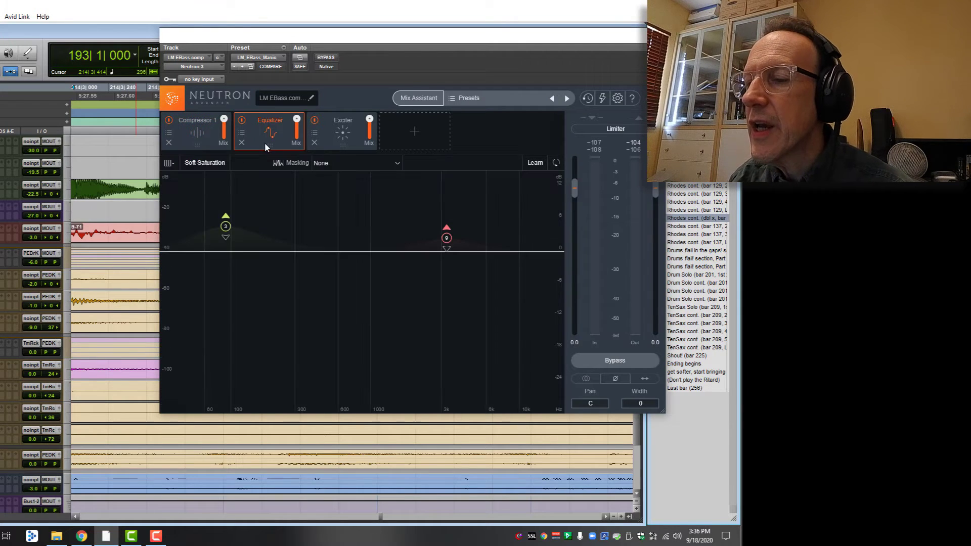
pyautogui.click(226, 228)
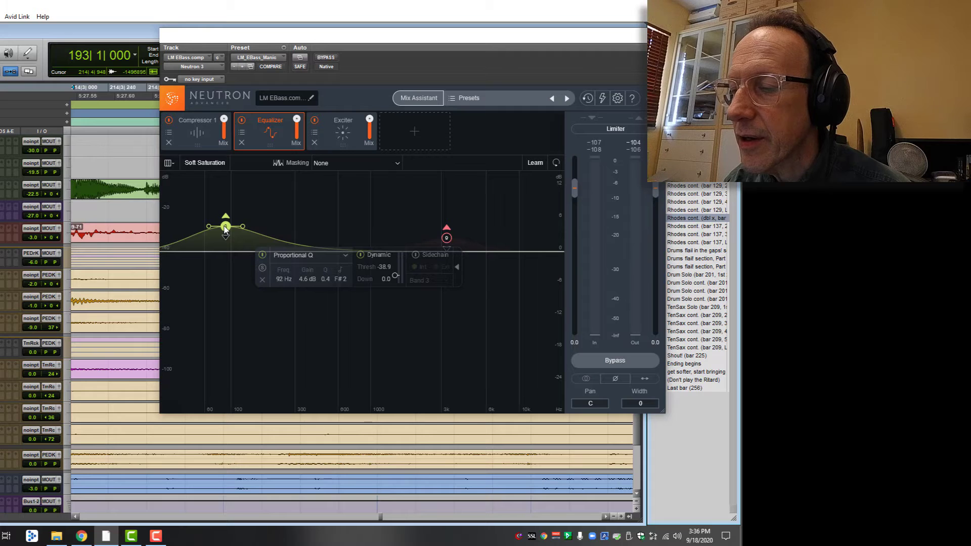
pyautogui.click(263, 254)
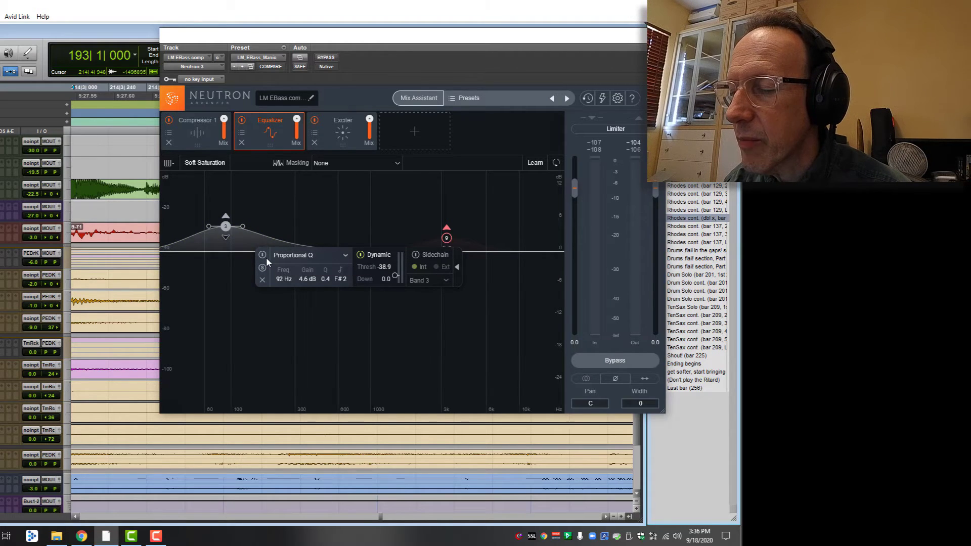
pyautogui.press('space')
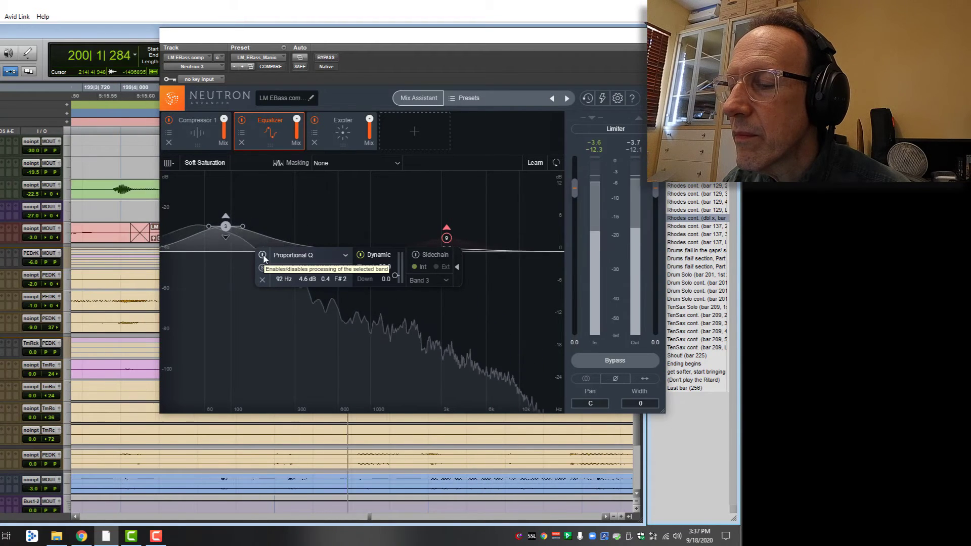
pyautogui.click(263, 254)
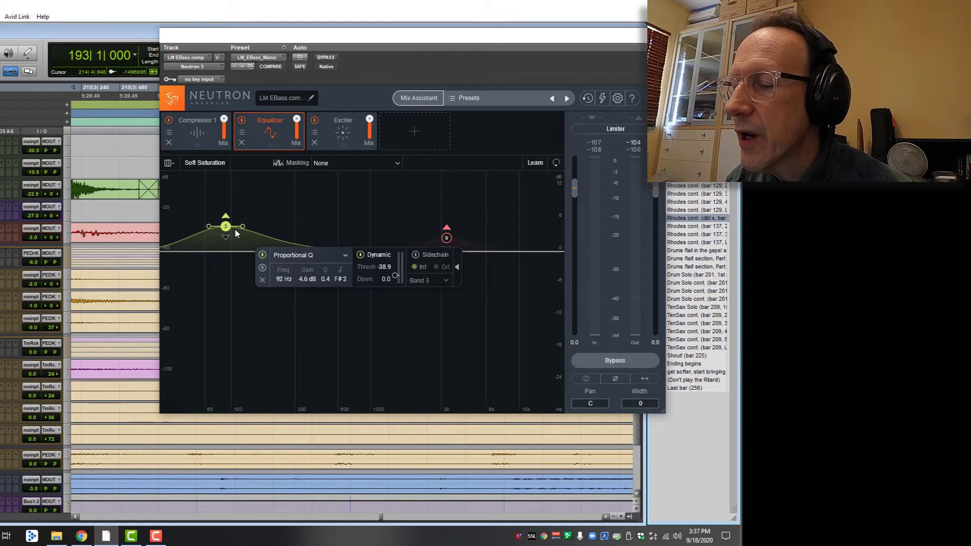
# Play from bar 193 with Neutron's 3296 Hz EQ band disabled, and re-enable the band during playback to compare the bass tone.
pyautogui.click(446, 238)
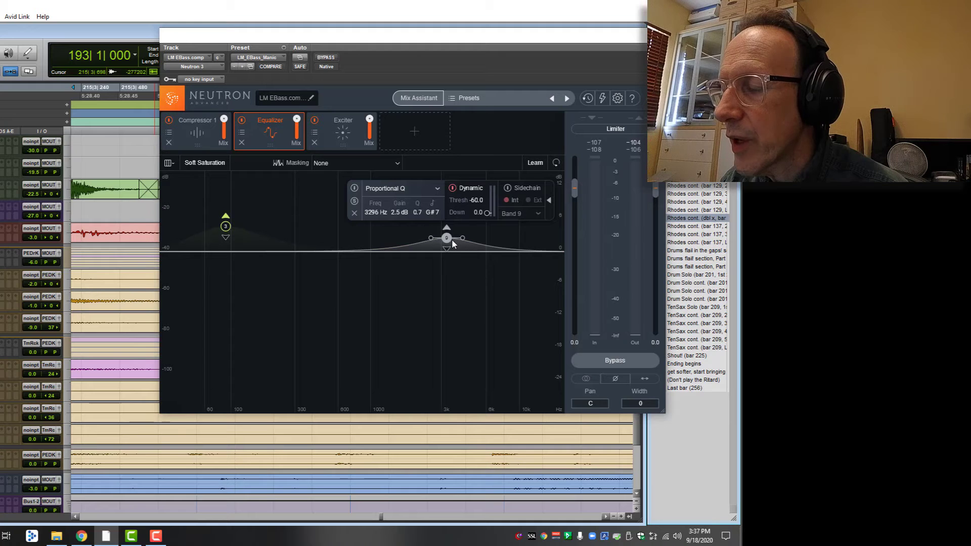
pyautogui.press('space')
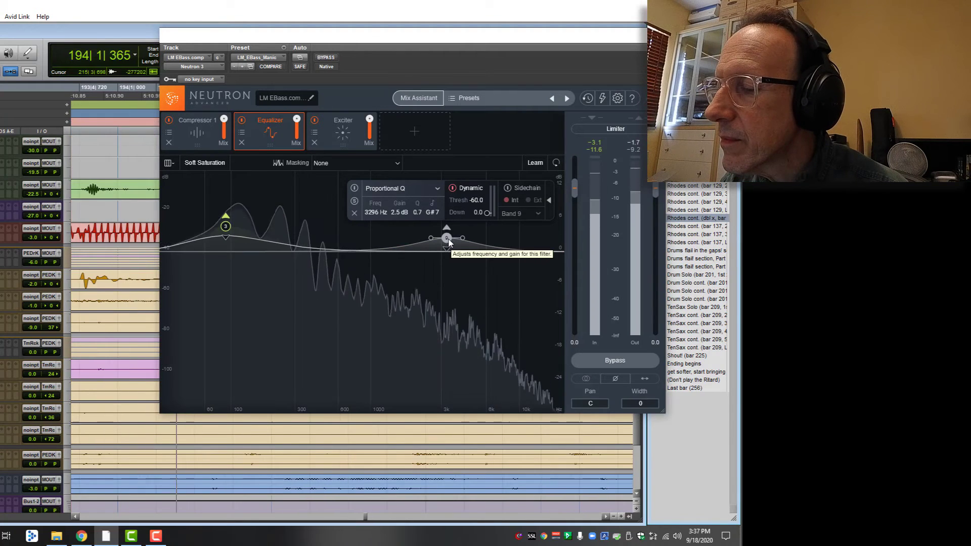
pyautogui.click(354, 189)
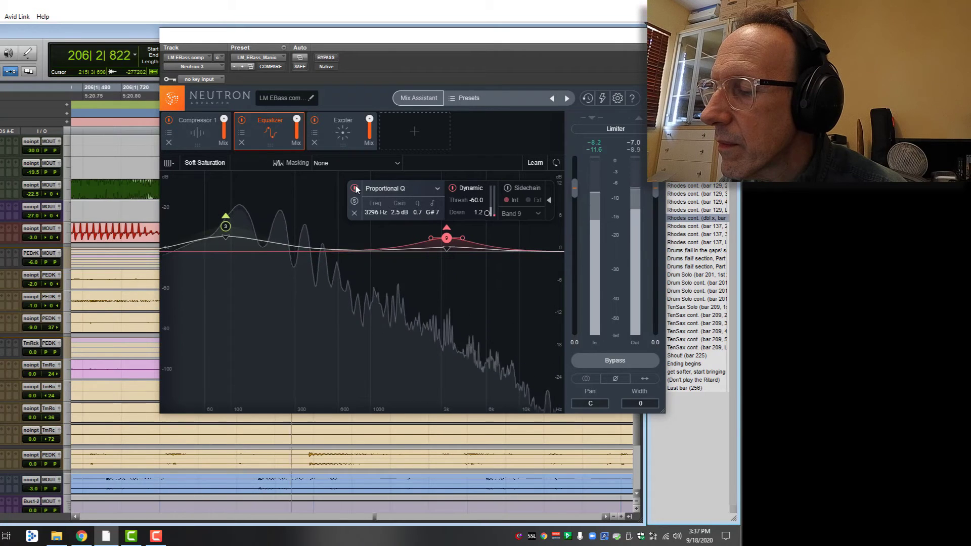
pyautogui.press('space')
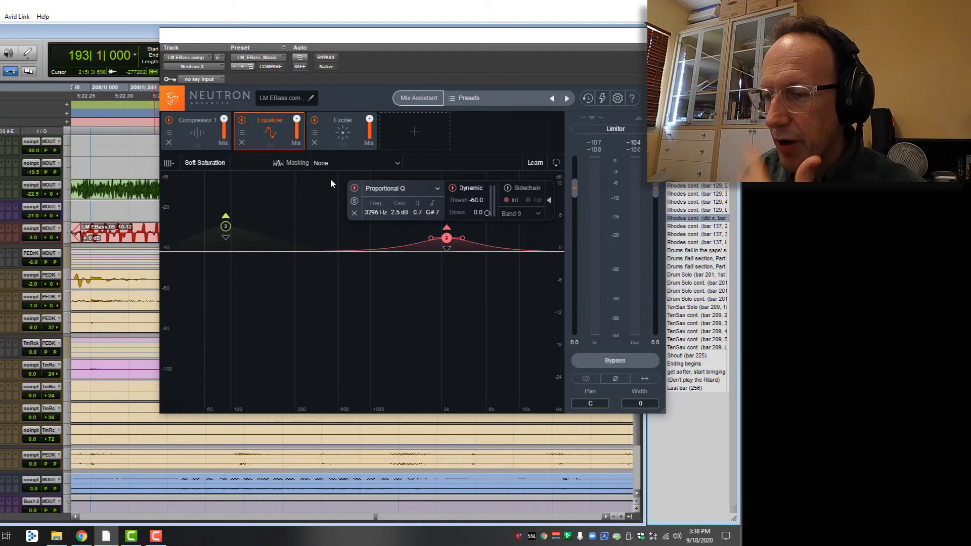
# Show Neutron's Exciter and review the settings of its middle, low and high bands.
pyautogui.click(328, 138)
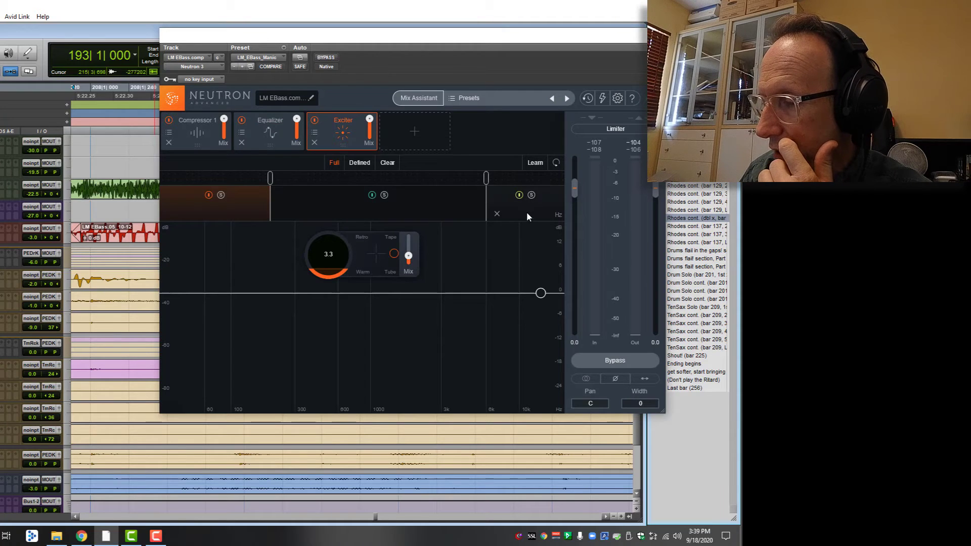
pyautogui.click(269, 182)
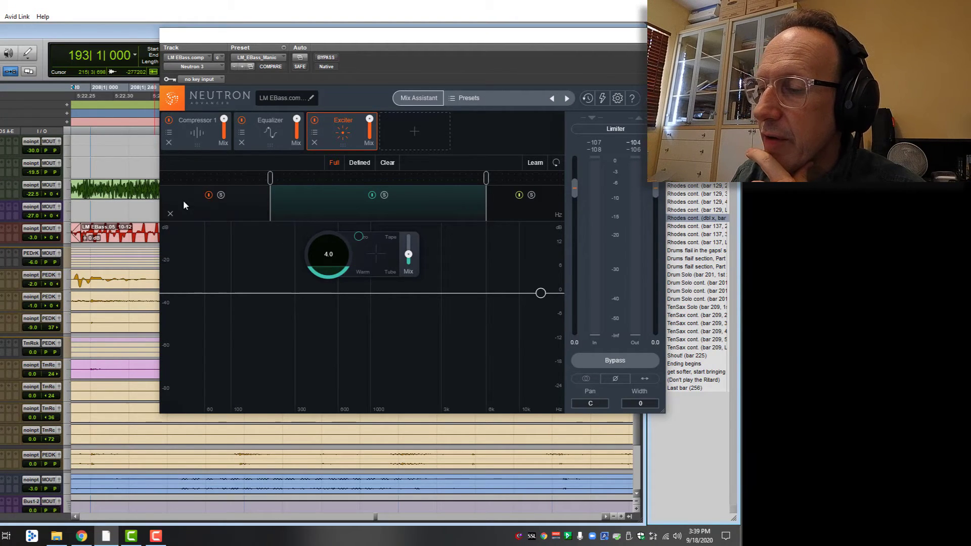
pyautogui.click(242, 204)
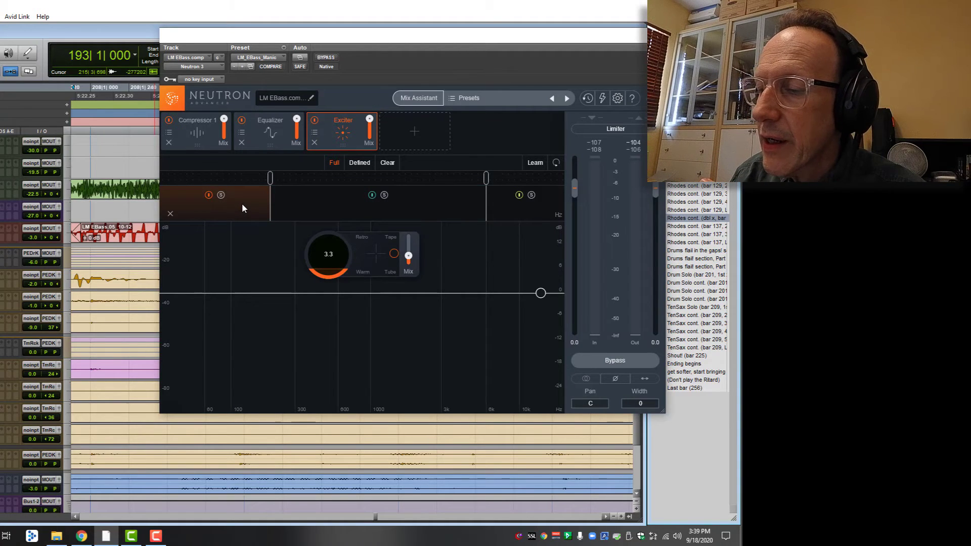
pyautogui.click(525, 216)
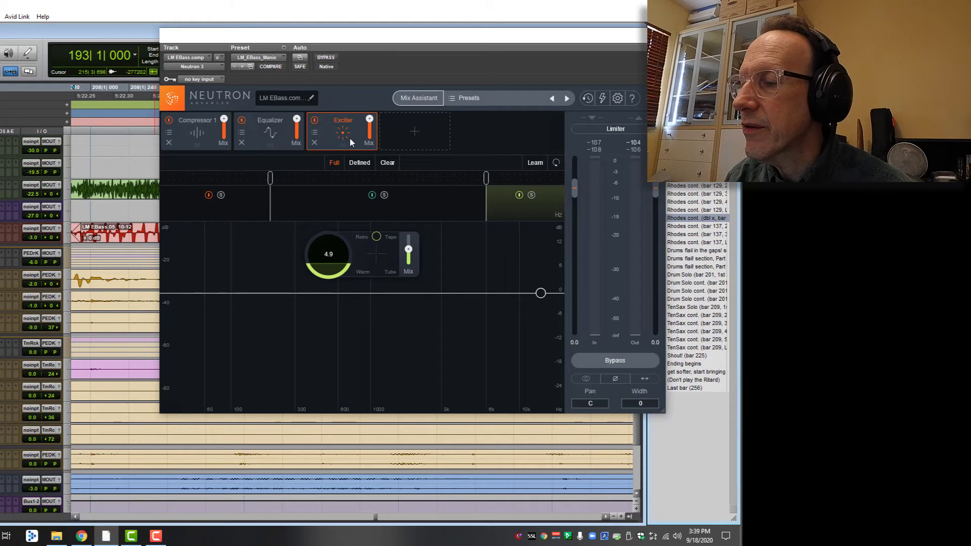
# Disable Neutron's Exciter, play from bar 193, re-enable the module during playback, and stop.
pyautogui.click(315, 121)
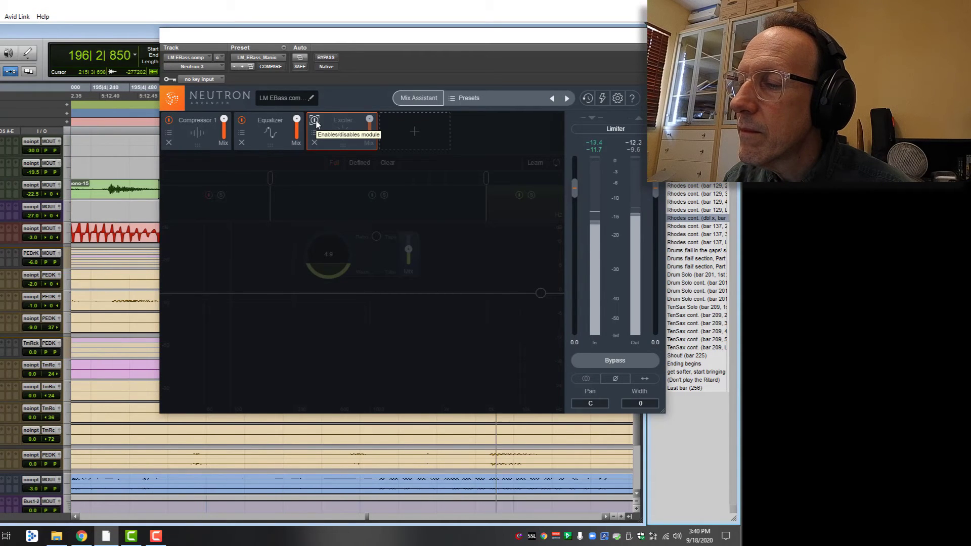
pyautogui.click(315, 121)
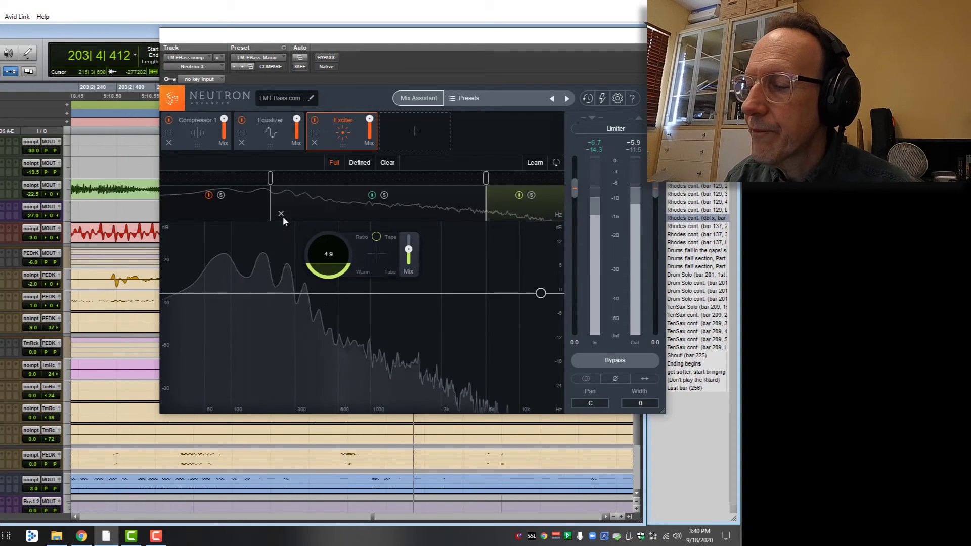
pyautogui.press('space')
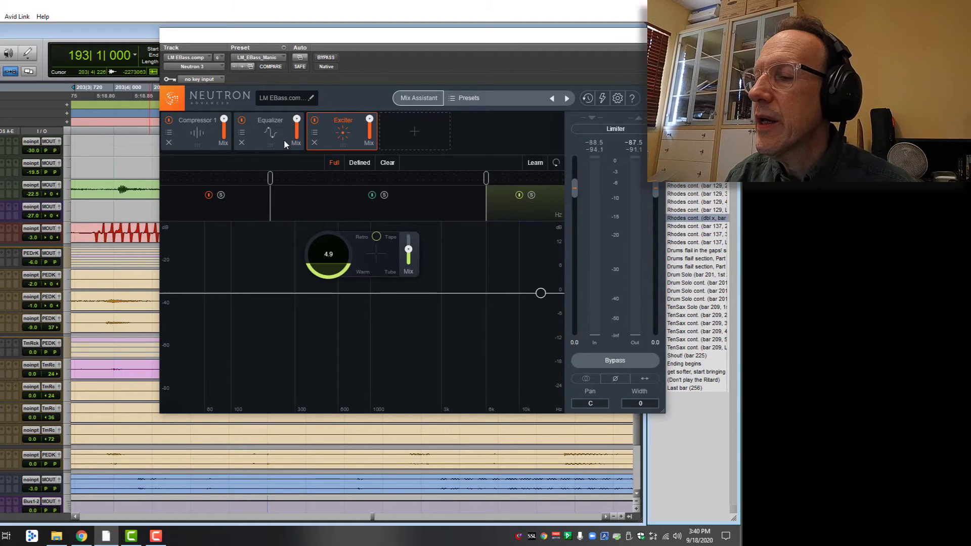
# Repeat the Exciter comparison from bar 193, starting with the module disabled and re-enabling it partway through.
pyautogui.click(315, 121)
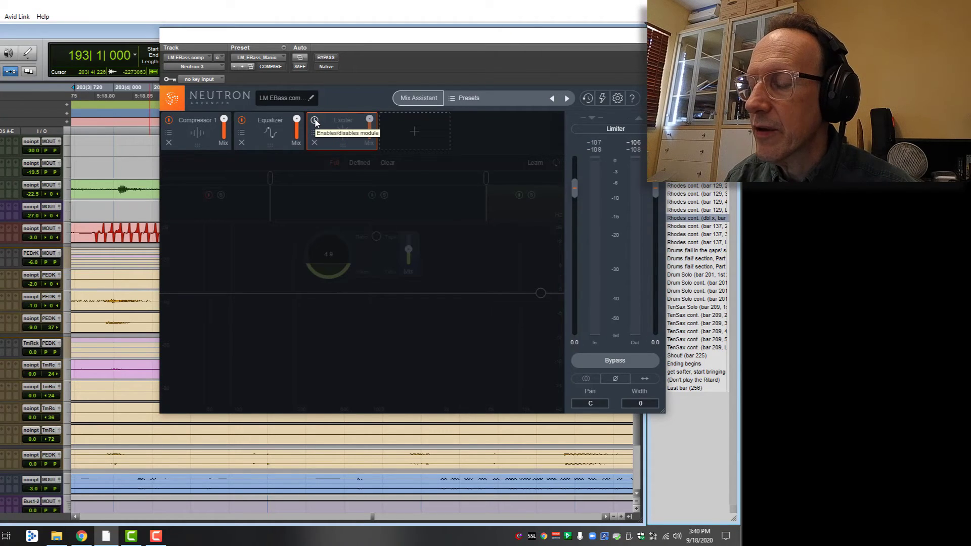
pyautogui.press('space')
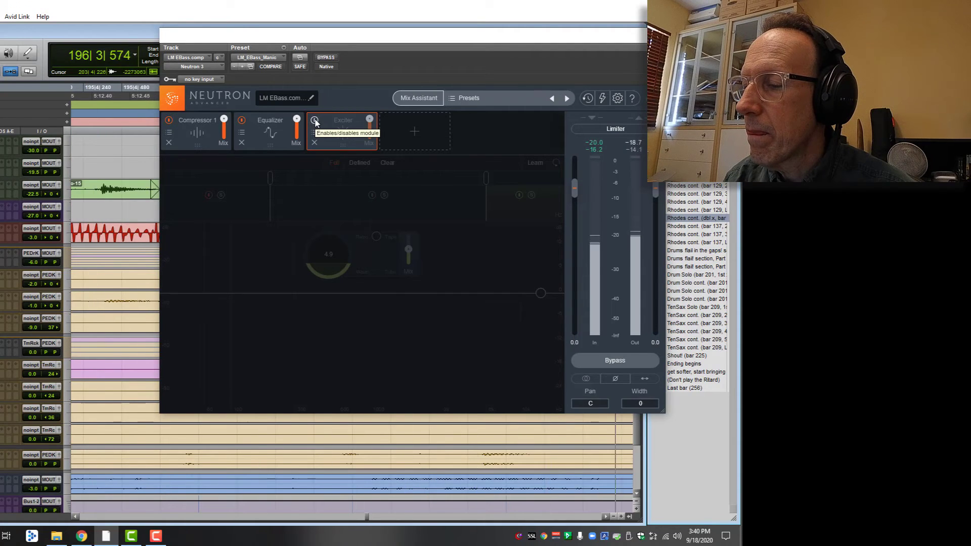
pyautogui.press('space')
pyautogui.click(315, 120)
pyautogui.press('space')
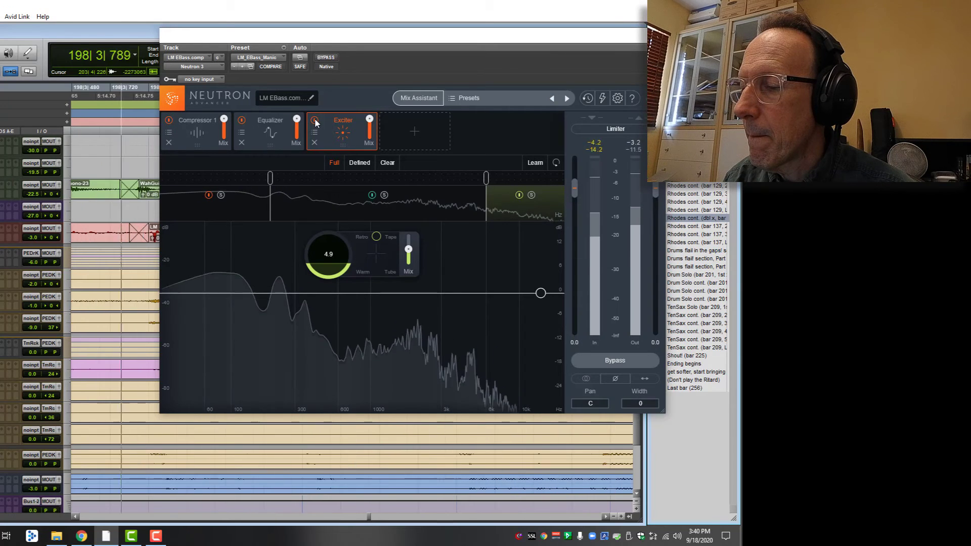
pyautogui.press('space')
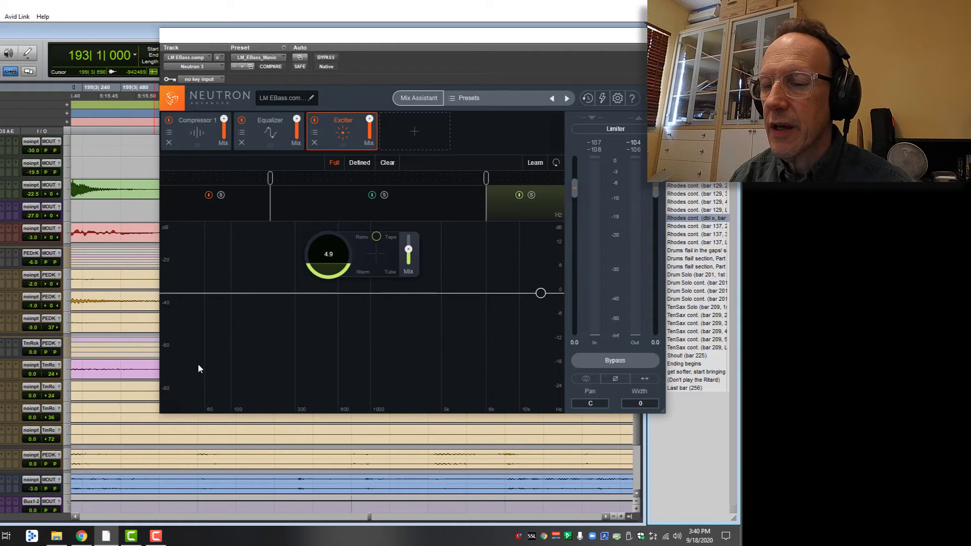
# Show Neutron's Compressor 1 settings and return to the Equalizer module.
pyautogui.click(196, 120)
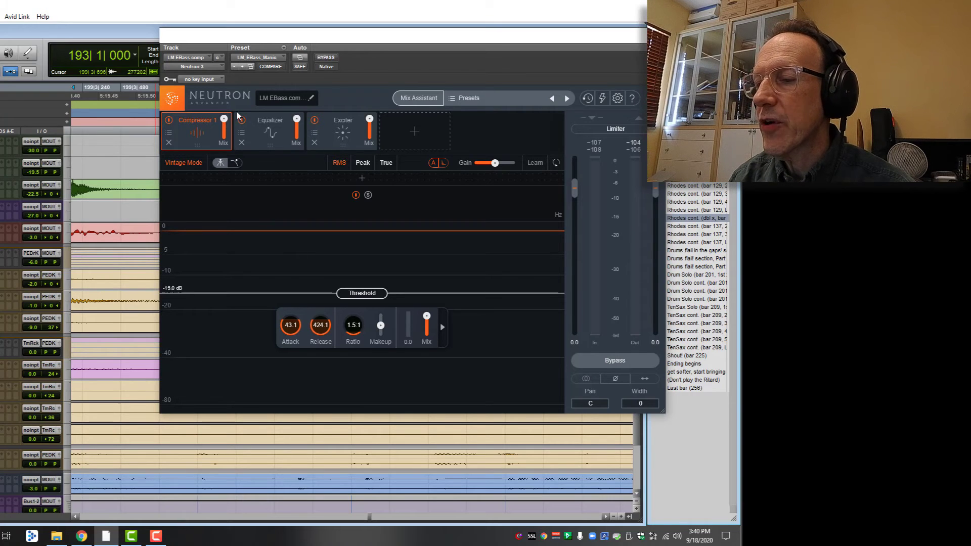
pyautogui.click(263, 125)
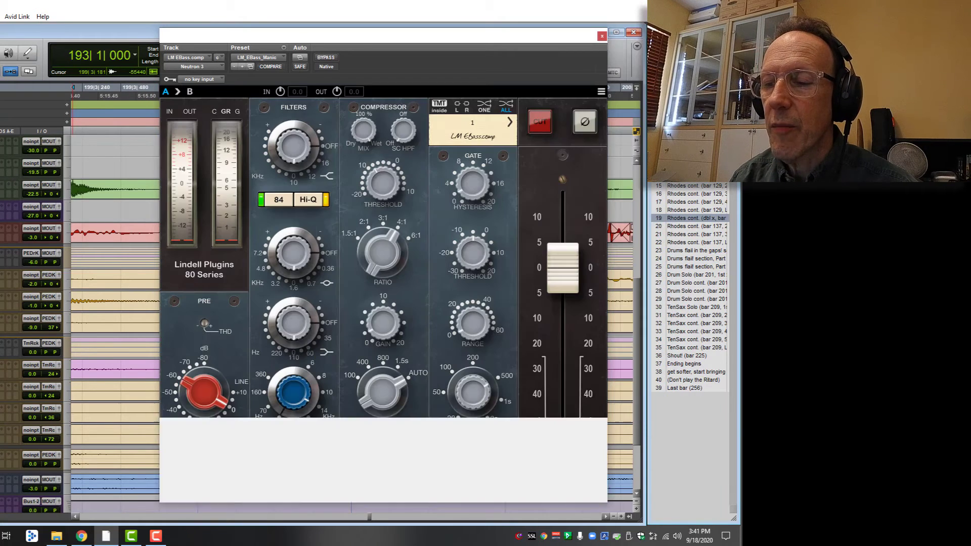
# Open the Lindell 80 Channel on LM EBass.comp, play from bar 193 twice, and examine its low-cut filter.
pyautogui.press('space')
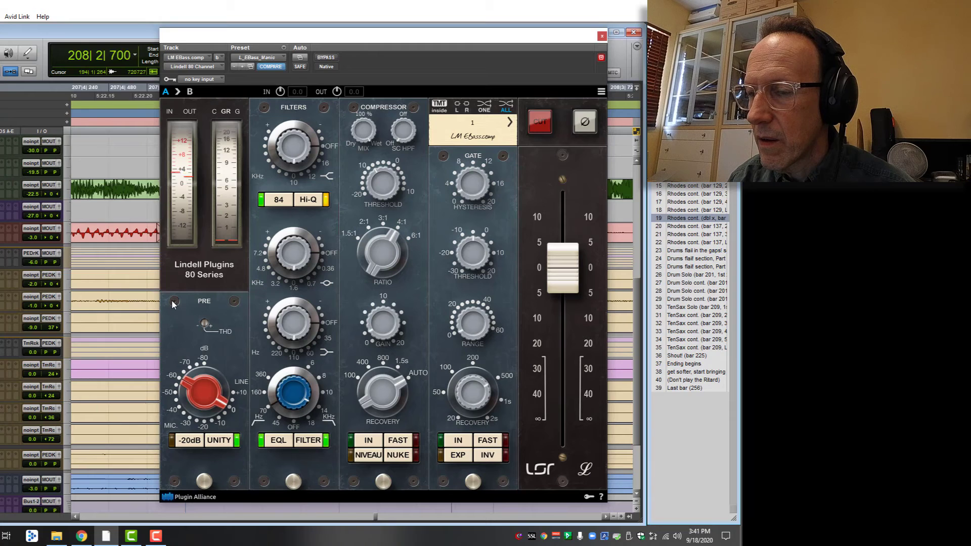
pyautogui.press('space')
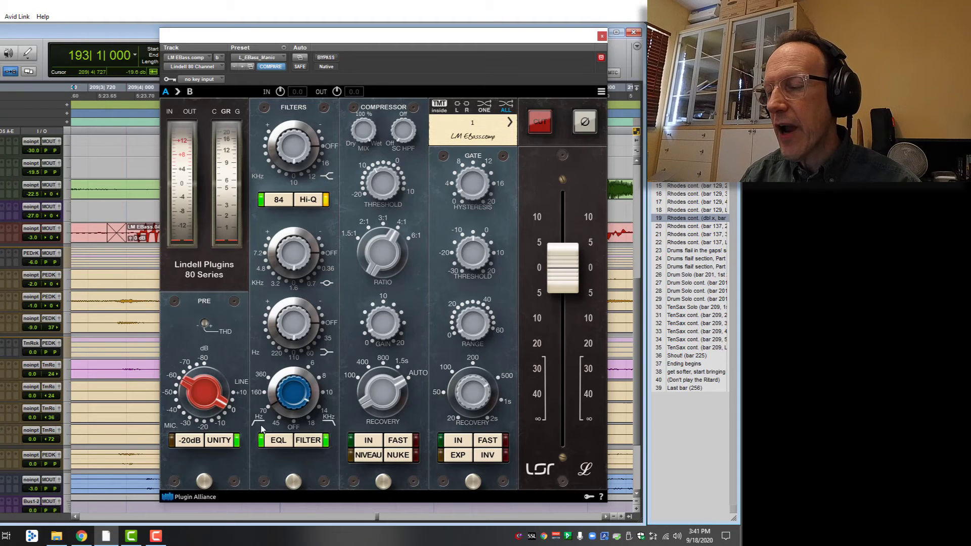
pyautogui.press('space')
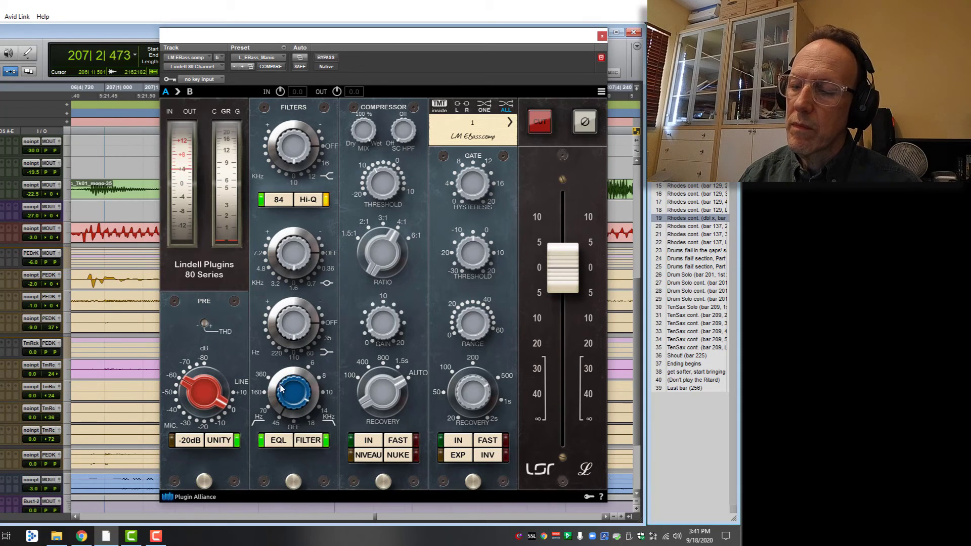
pyautogui.press('space')
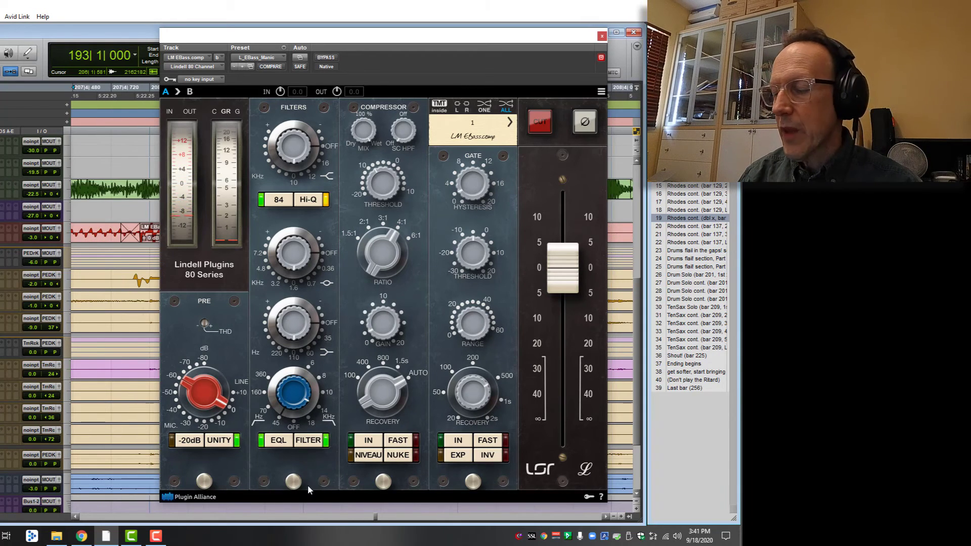
pyautogui.moveTo(284, 413); pyautogui.dragTo(274, 402)
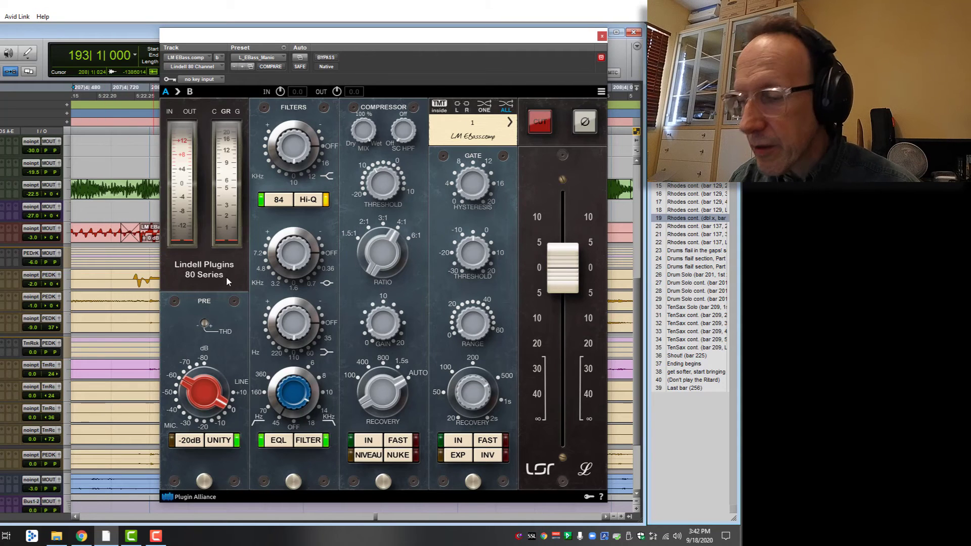
# Close the Lindell 80 Channel and set the LM EBass.comp output fader to -12 dB.
pyautogui.click(602, 36)
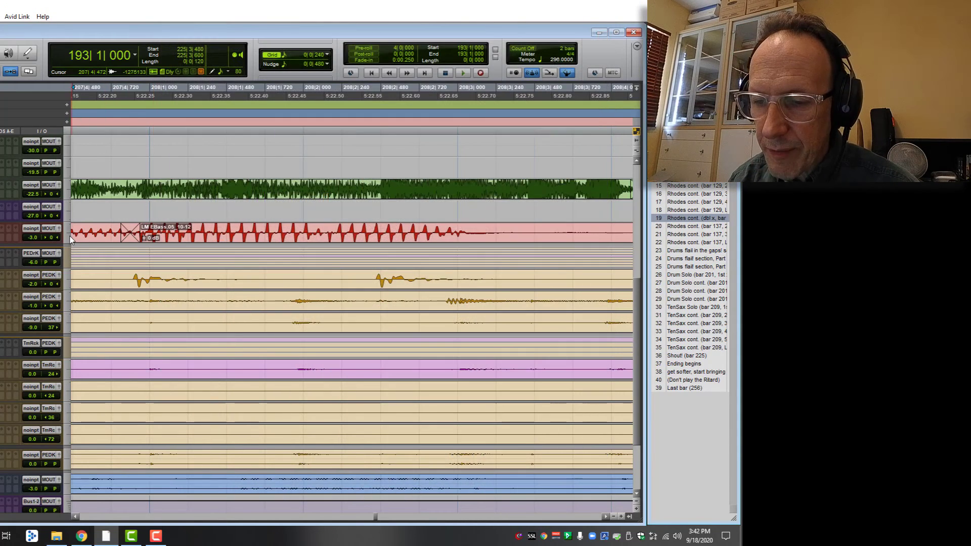
pyautogui.click(58, 228)
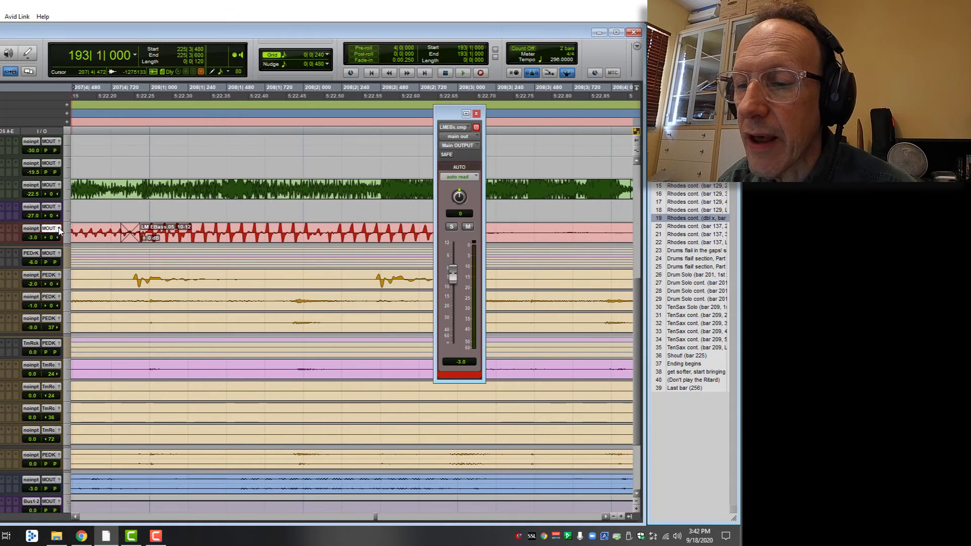
pyautogui.click(464, 363)
pyautogui.write('-12')
pyautogui.press('Return')
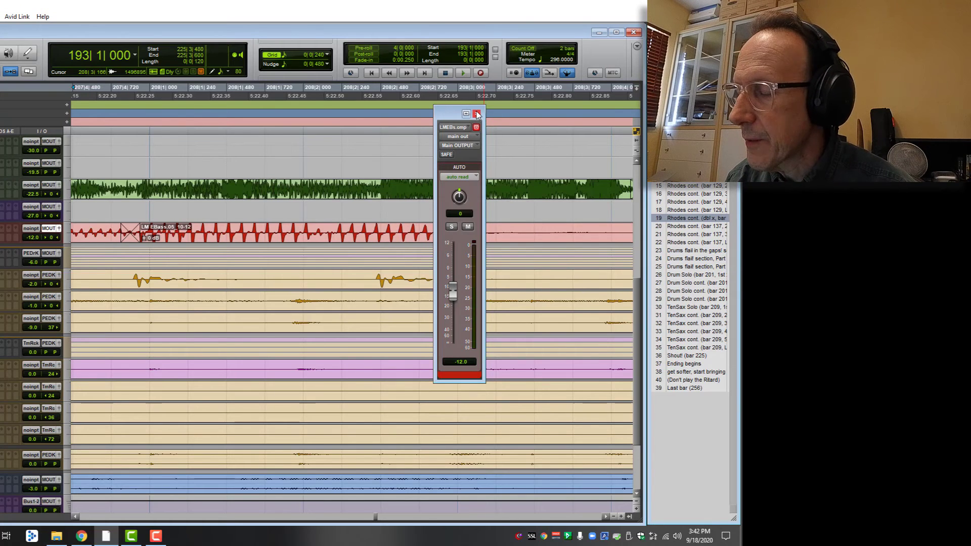
pyautogui.click(476, 114)
# Reopen the Lindell 80 Channel and audition its low-cut filter knob while playing from bar 193.
pyautogui.click(11, 229)
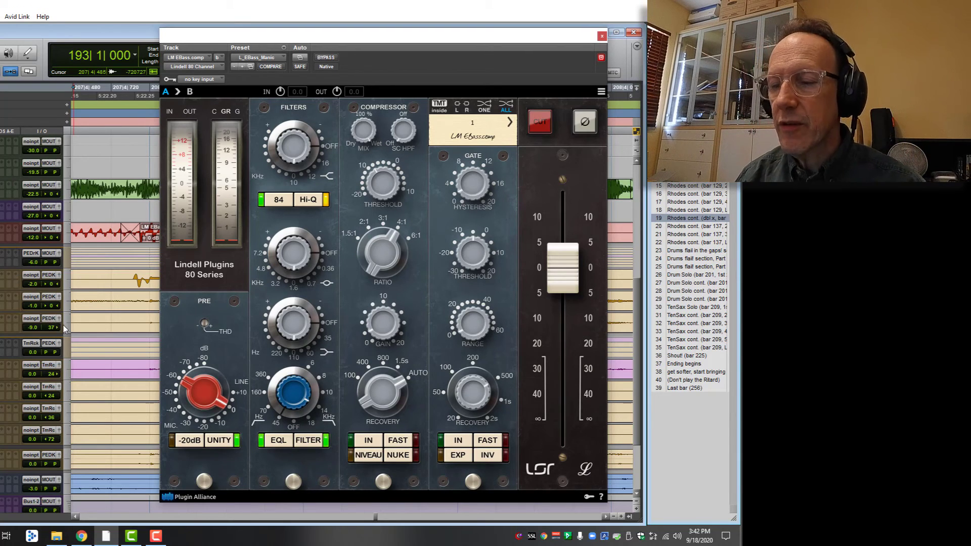
pyautogui.press('space')
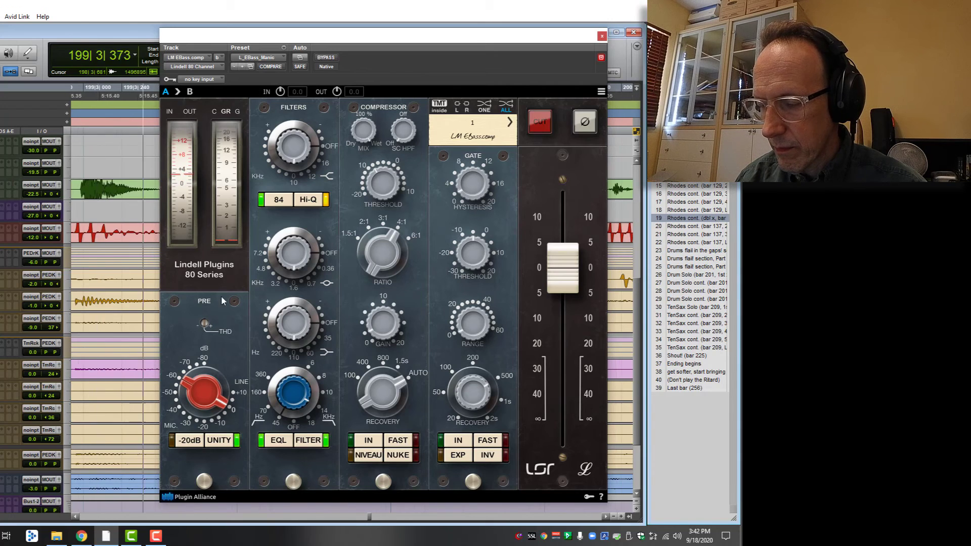
pyautogui.moveTo(277, 405); pyautogui.dragTo(271, 397)
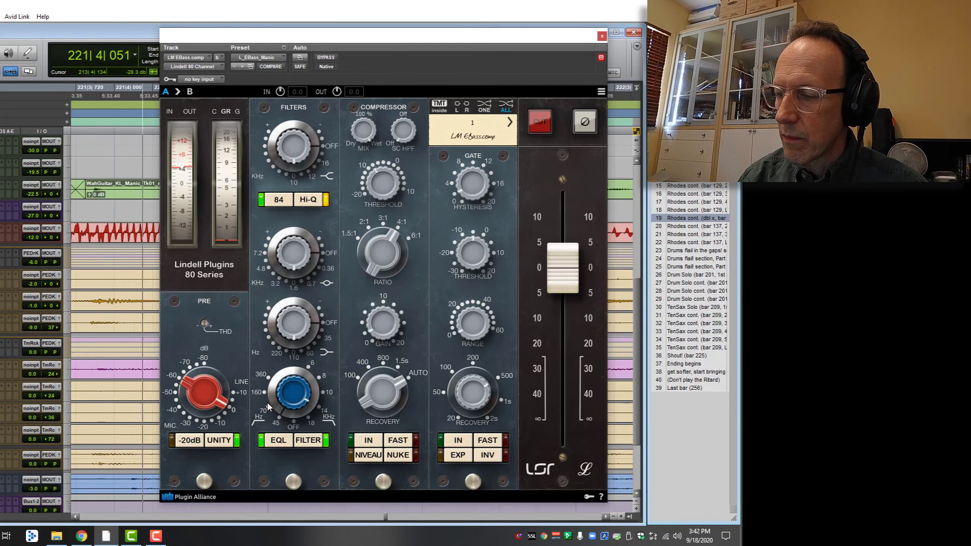
pyautogui.press('space')
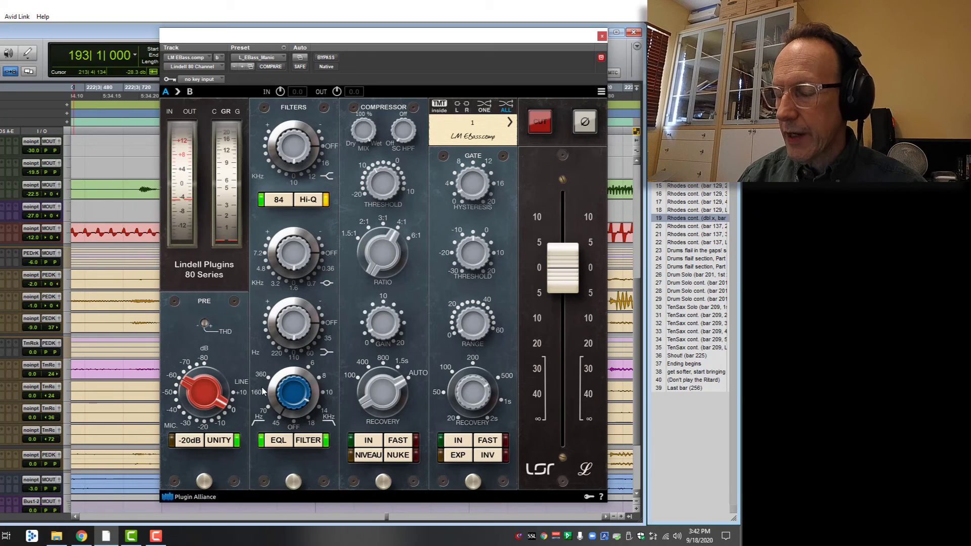
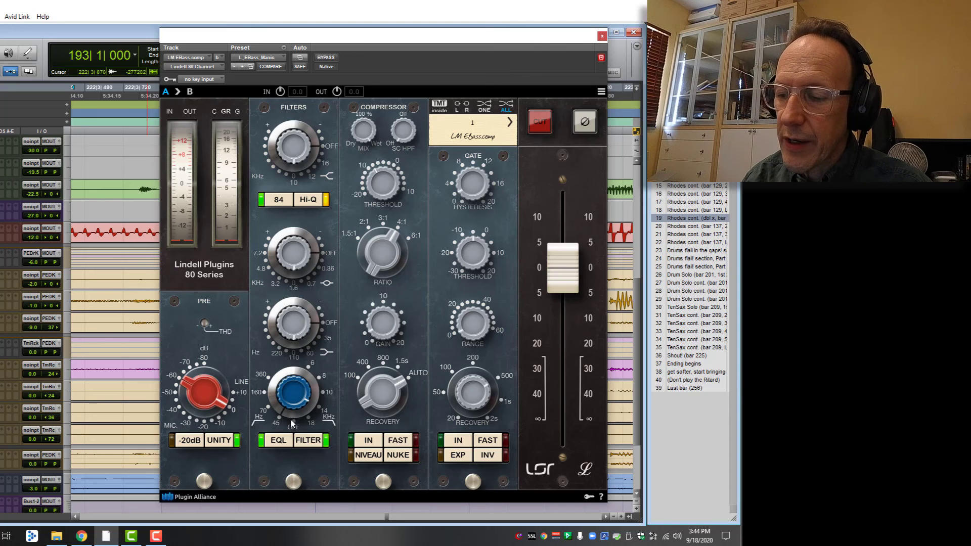
# Review the Pro-Q 3 curve and the Lindell 80 Channel settings on LM EBass.comp, and close the plug-in window.
pyautogui.click(1, 233)
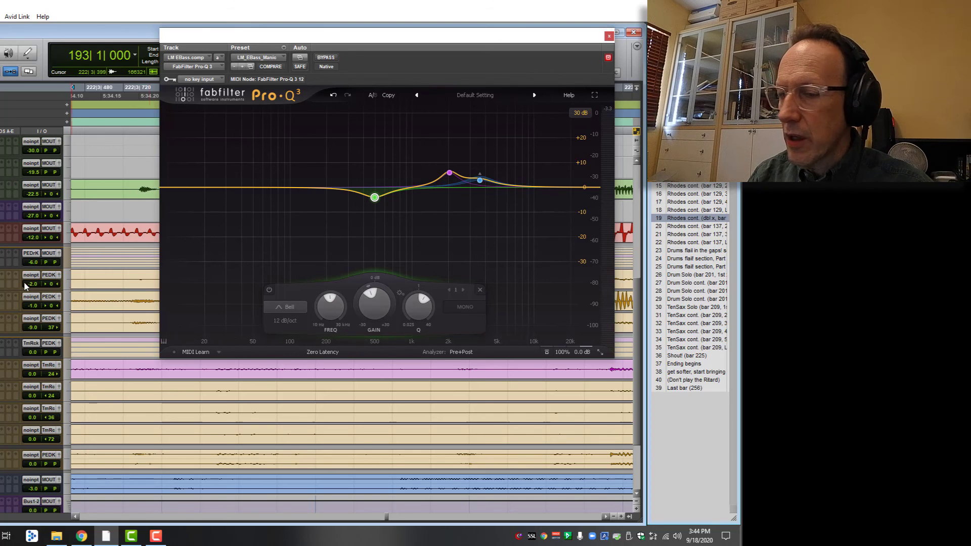
pyautogui.click(0, 234)
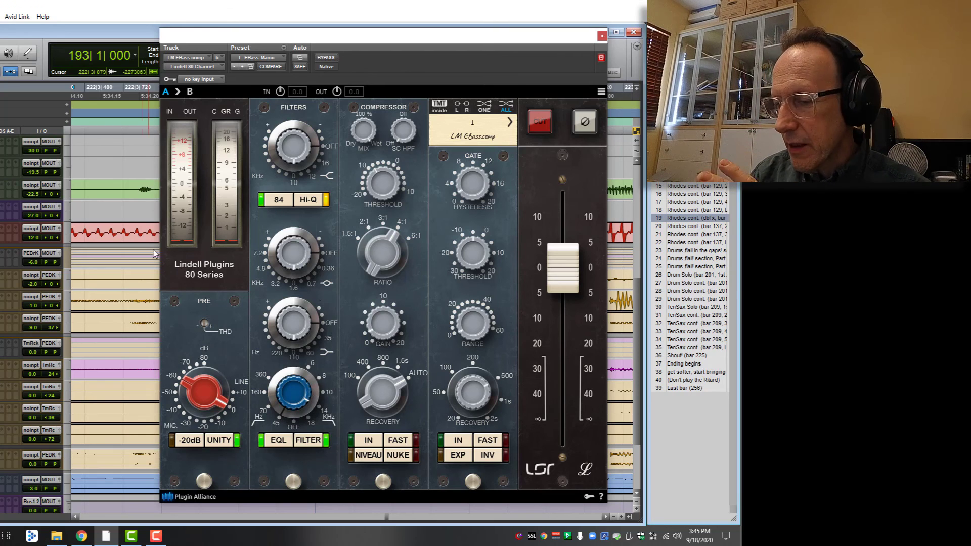
pyautogui.click(601, 36)
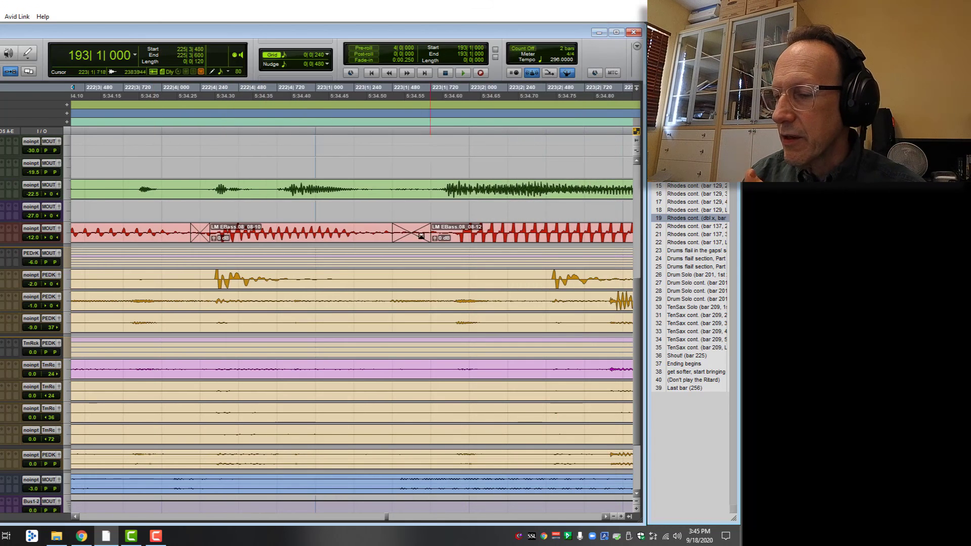